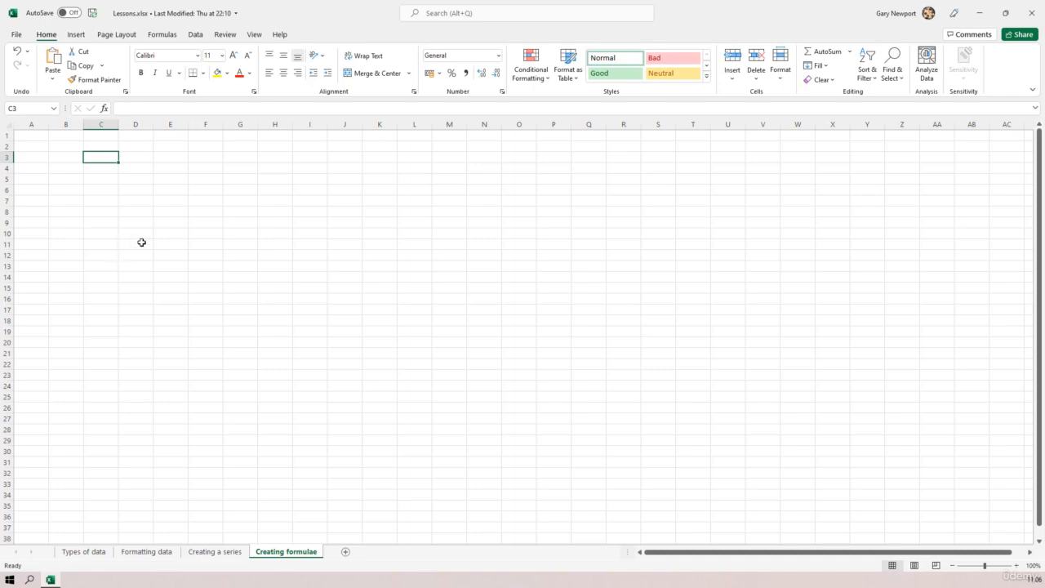
Step: Enter the number 123 in cell C3 and the text dfsf in cell D3
{"action": "type", "text": "123"}
{"action": "key", "text": "Tab"}
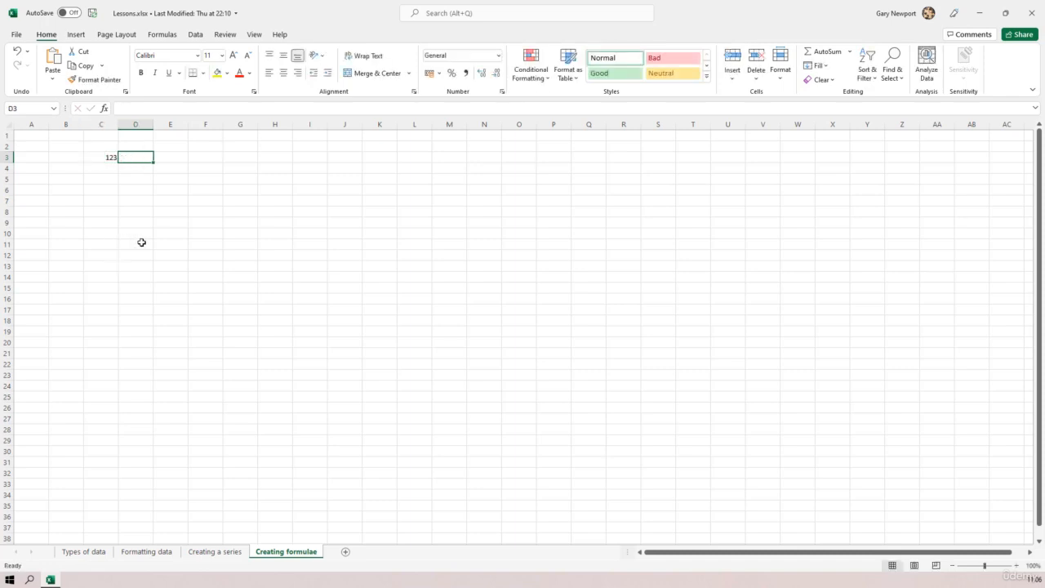
{"action": "type", "text": "dfsf"}
{"action": "key", "text": "Tab"}
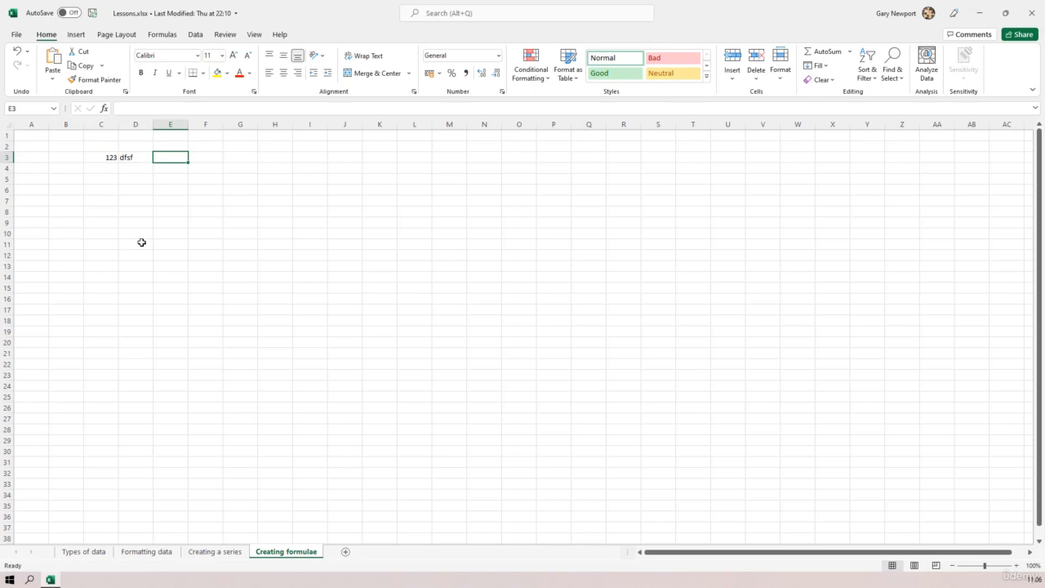
Step: Enter the multiplication formula = 2 * 3 in cell C5
{"action": "key", "text": "Left"}
{"action": "key", "text": "Left"}
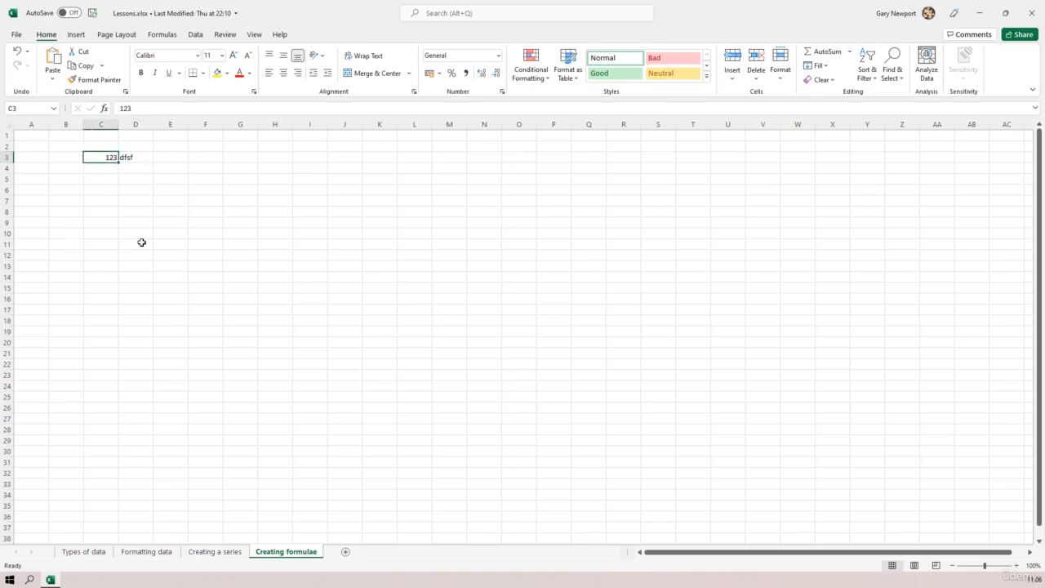
{"action": "key", "text": "Down"}
{"action": "key", "text": "Down"}
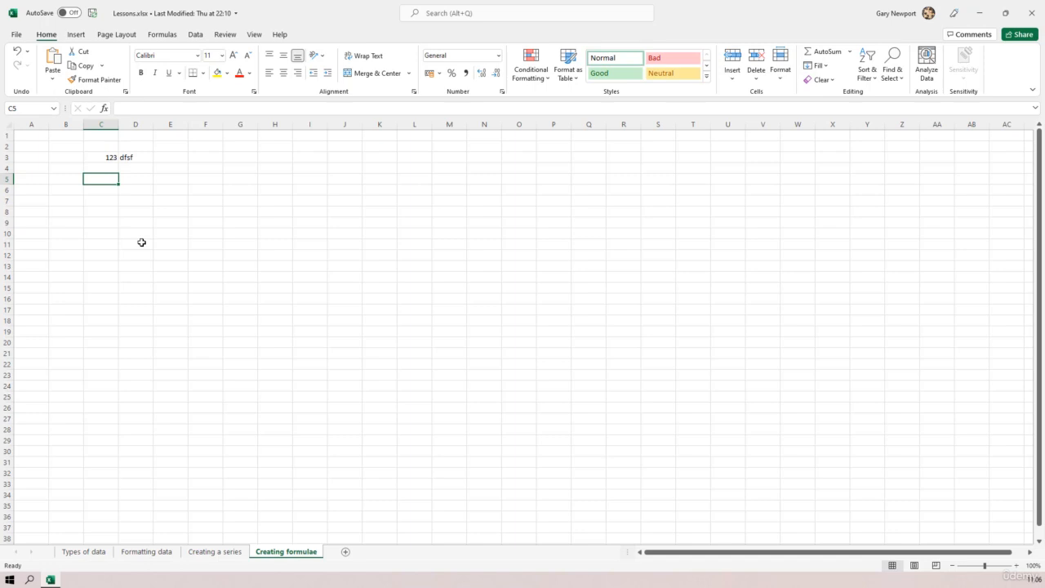
{"action": "key", "text": "Up"}
{"action": "key", "text": "Up"}
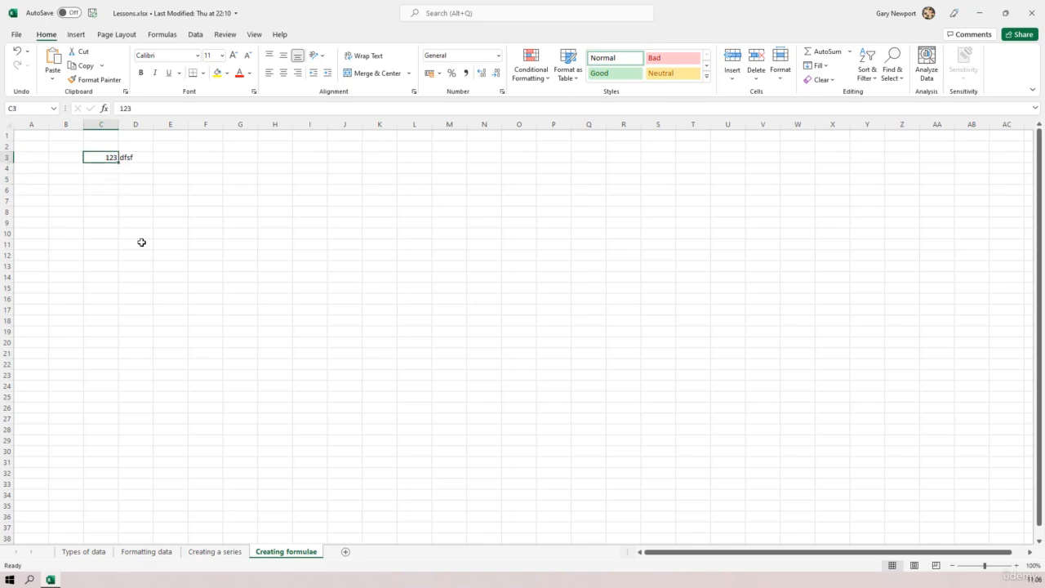
{"action": "key", "text": "Down"}
{"action": "key", "text": "Down"}
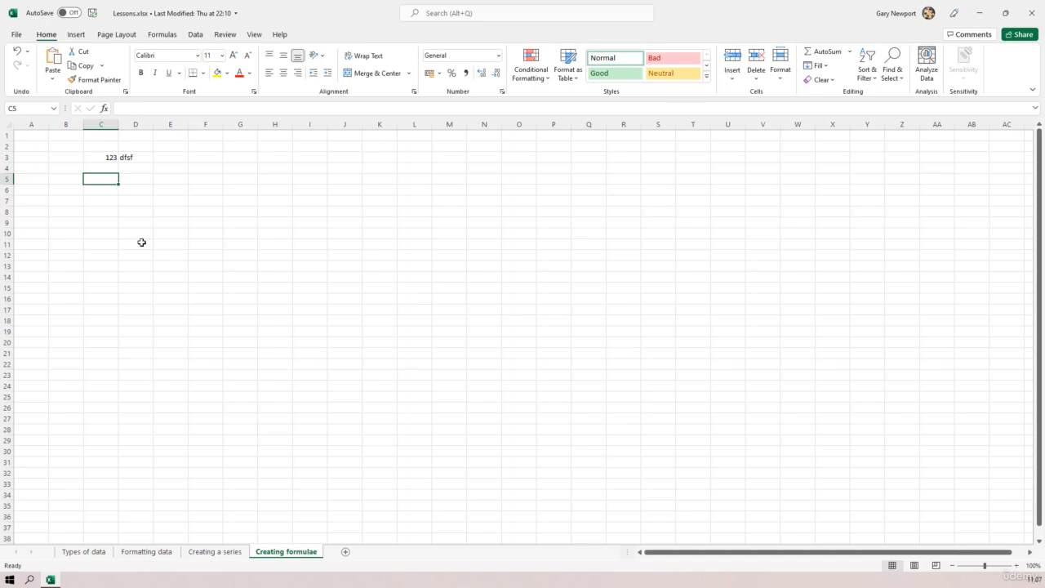
{"action": "type", "text": "="}
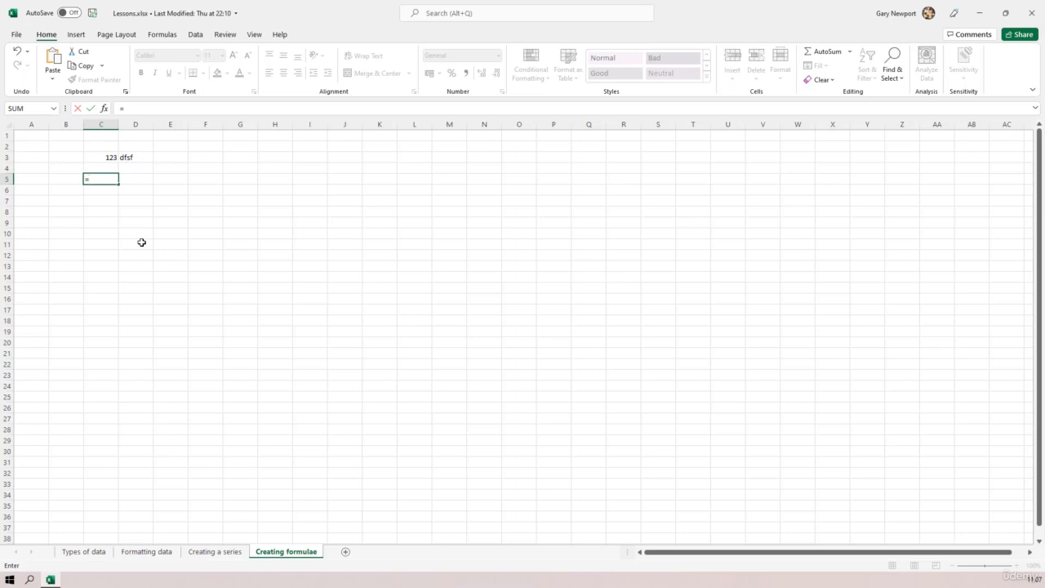
{"action": "type", "text": "2 * 3"}
{"action": "key", "text": "F2"}
{"action": "key", "text": "BackSpace"}
{"action": "type", "text": "3"}
{"action": "key", "text": "BackSpace"}
{"action": "key", "text": "Return"}
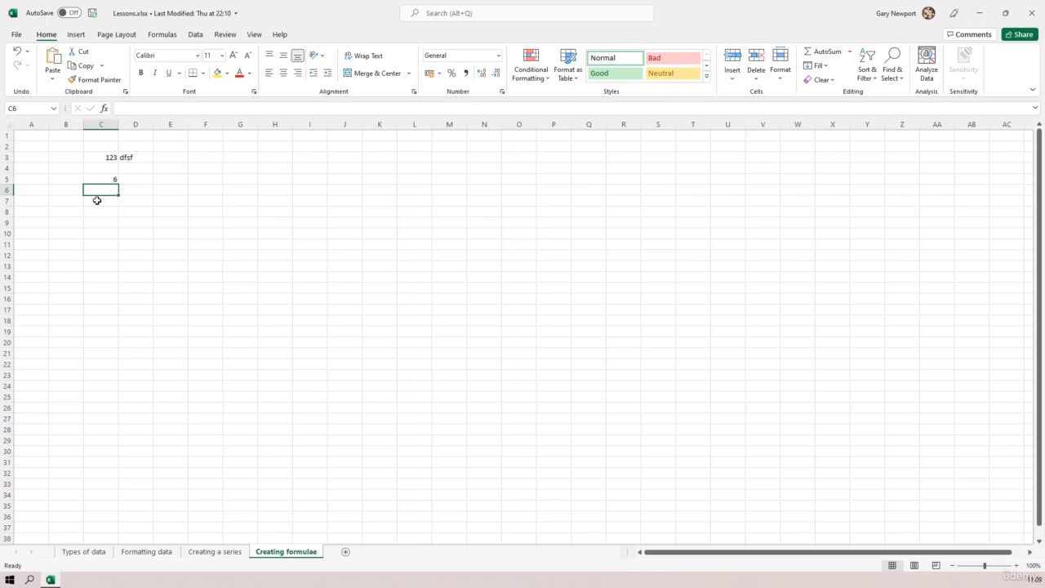
Step: Examine the formula in cell C5 in edit mode, leaving it as it is
{"action": "key", "text": "Up"}
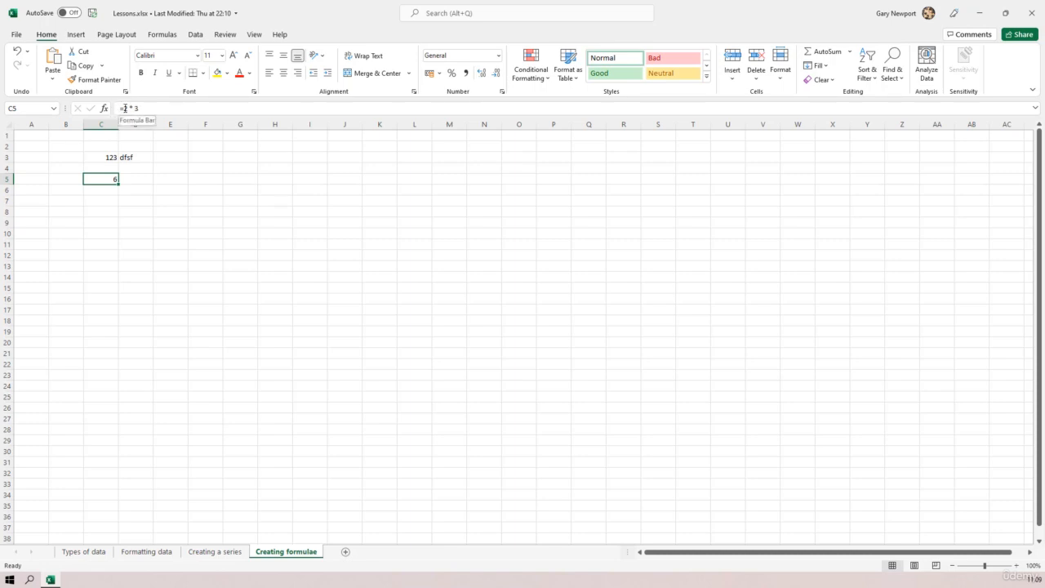
{"action": "key", "text": "F2"}
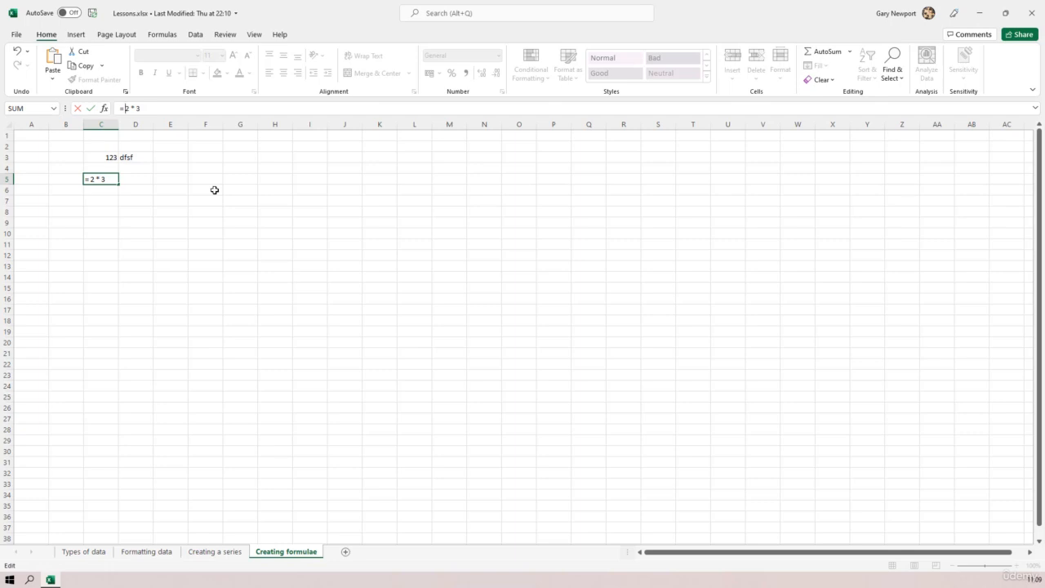
{"action": "key", "text": "Return"}
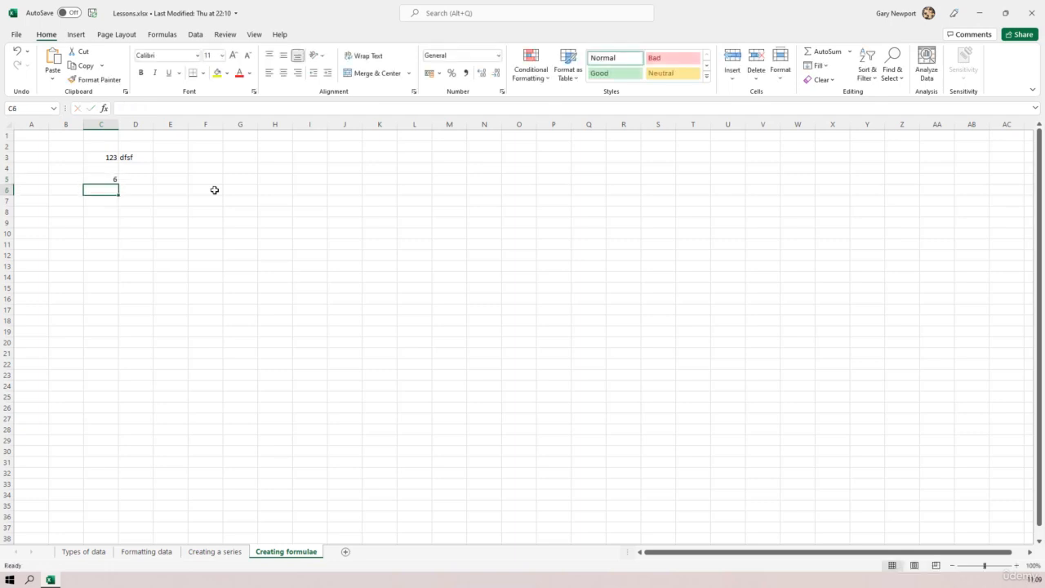
{"action": "left_click", "coordinate": [111, 178]}
{"action": "left_click", "coordinate": [143, 109]}
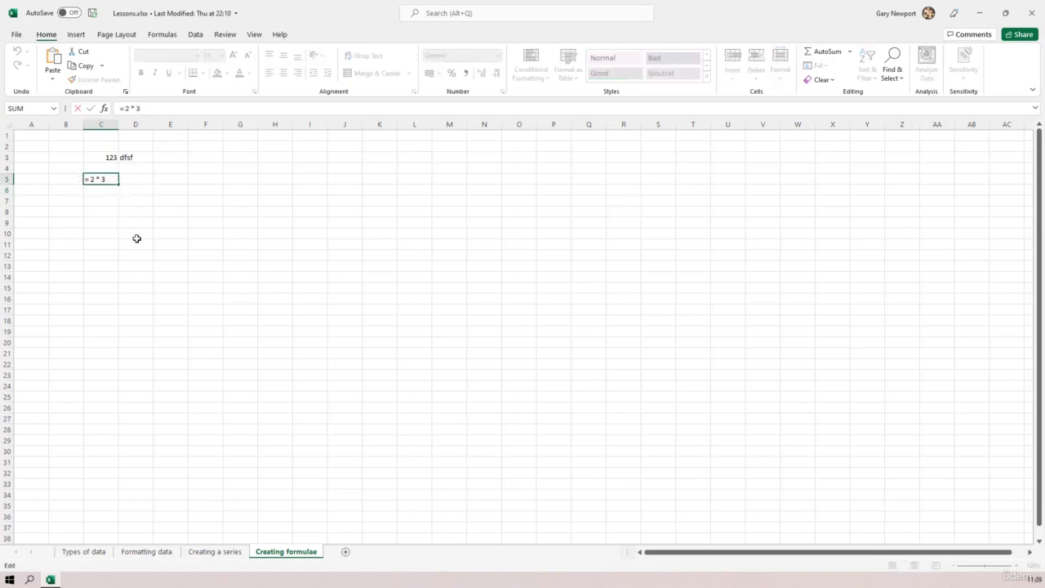
{"action": "left_click", "coordinate": [140, 108]}
{"action": "key", "text": "Return"}
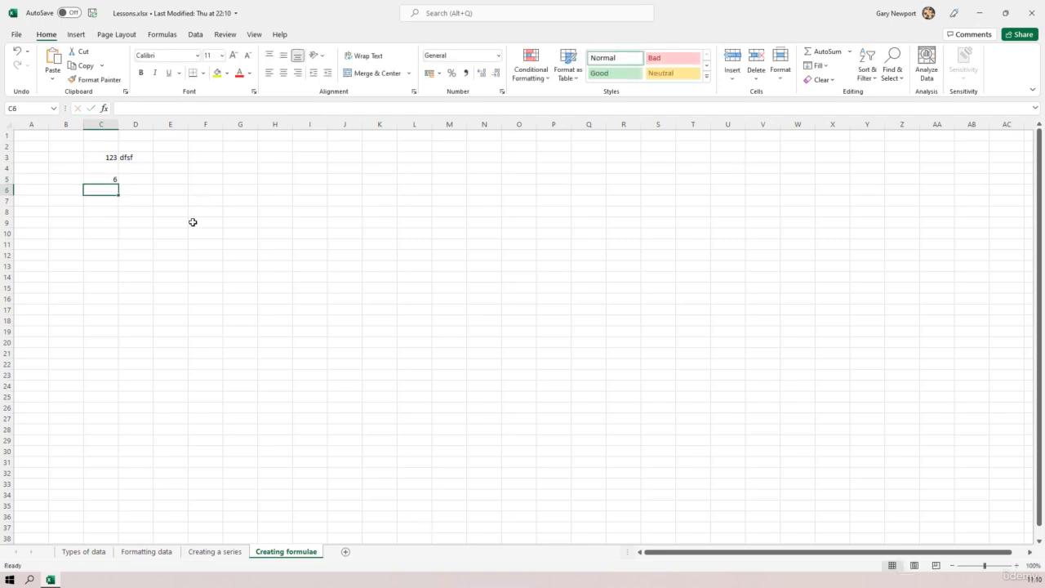
Step: Enter the formula = 2 + 3 in cell C6 and = 2 - 3 in cell C7
{"action": "type", "text": "=2 +"}
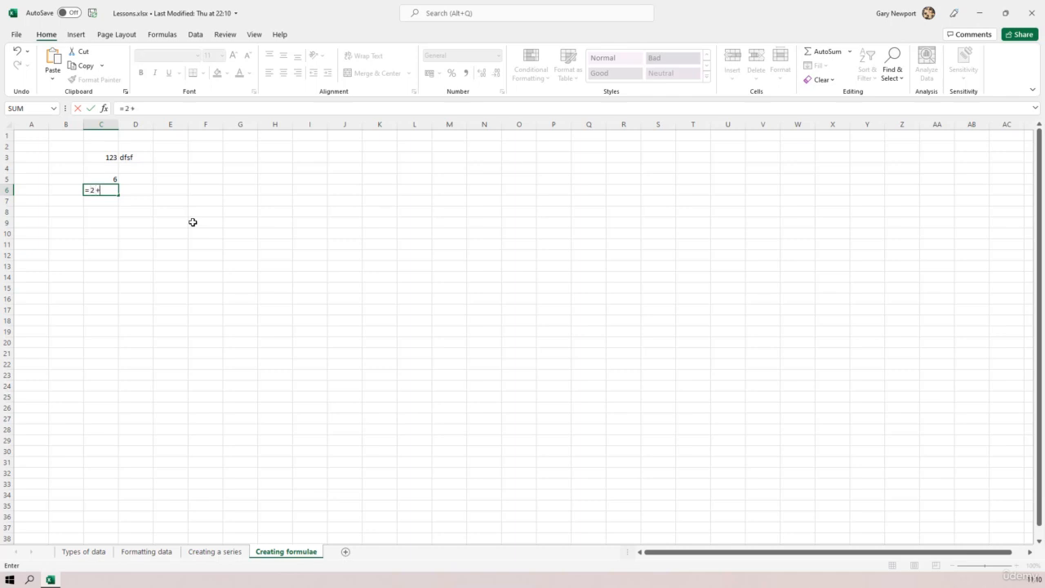
{"action": "type", "text": " 3"}
{"action": "key", "text": "Return"}
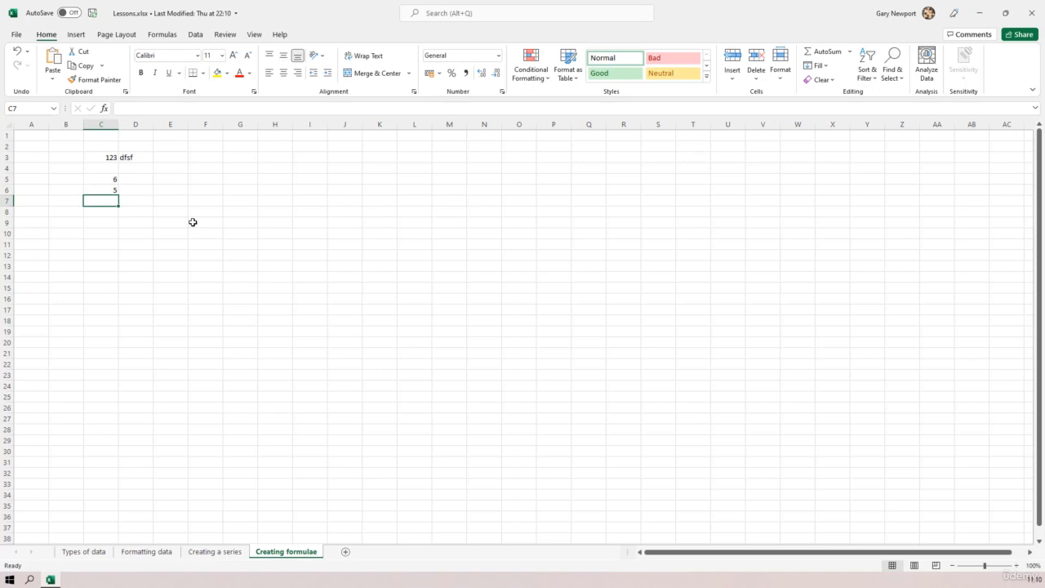
{"action": "type", "text": "=2 - 3"}
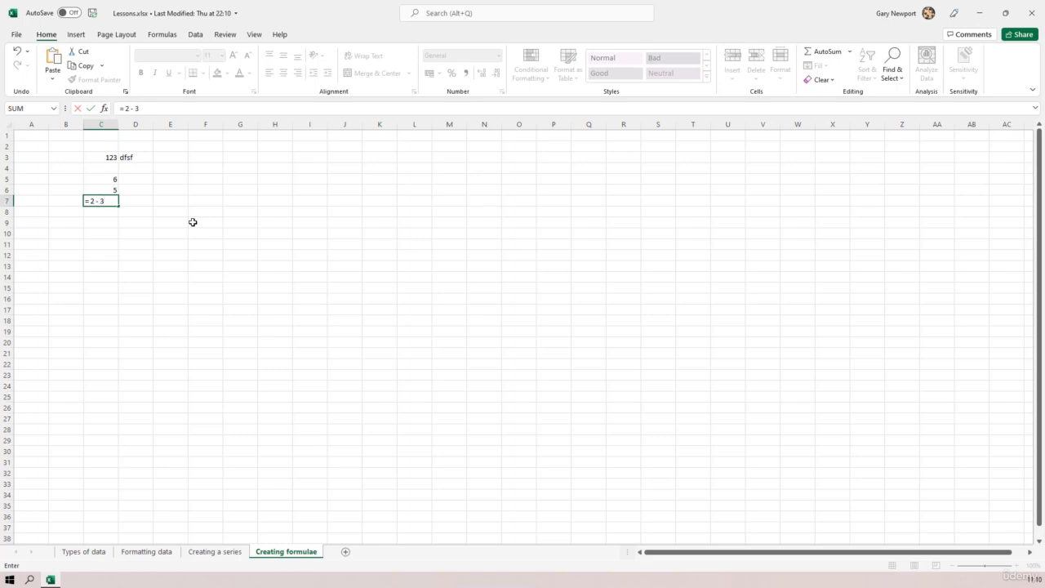
{"action": "key", "text": "Return"}
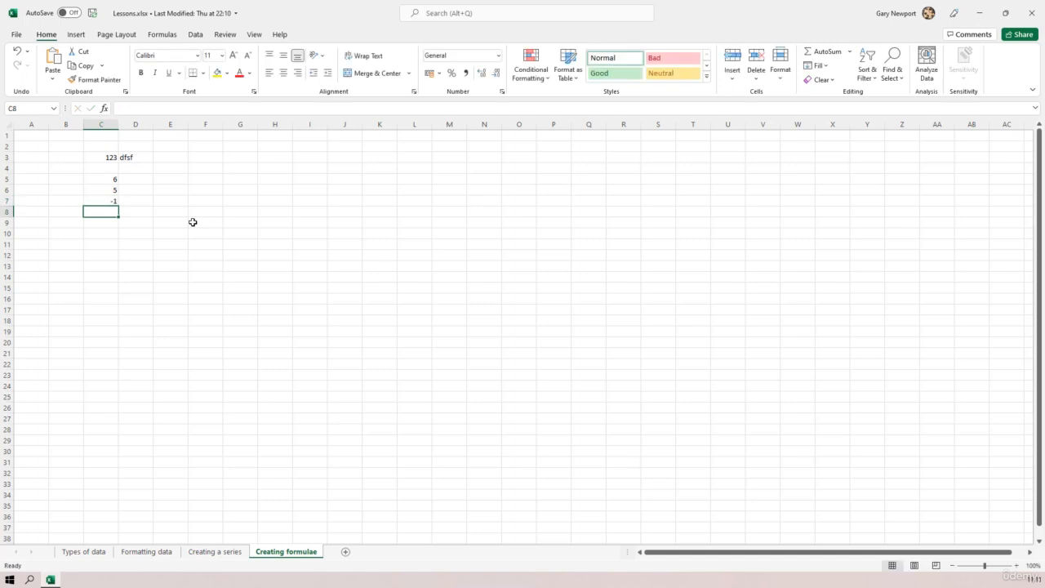
Step: Enter the division formula = 2 / 3 in cell C8
{"action": "type", "text": "=2"}
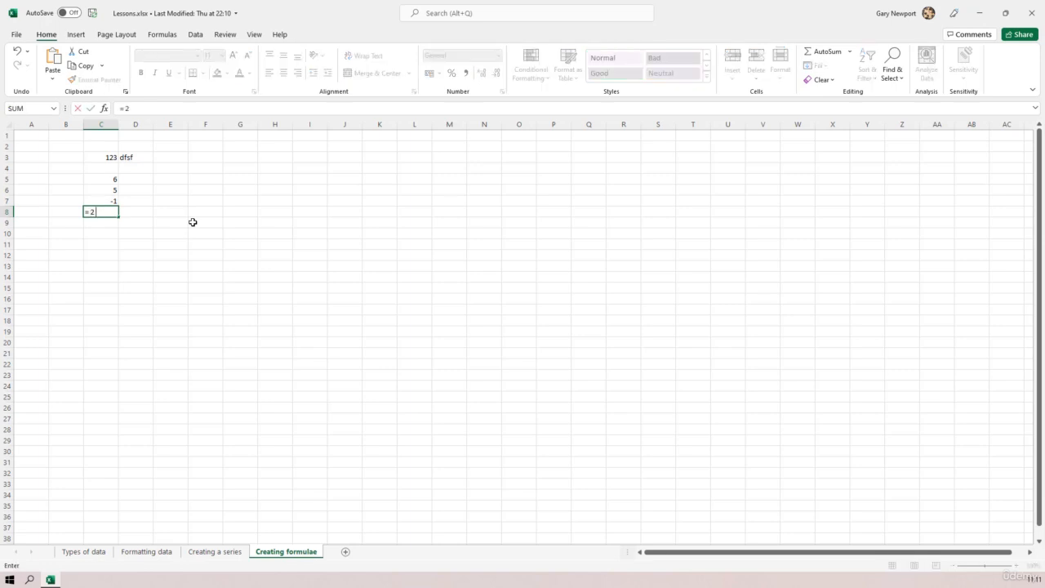
{"action": "type", "text": " / 3"}
{"action": "key", "text": "Return"}
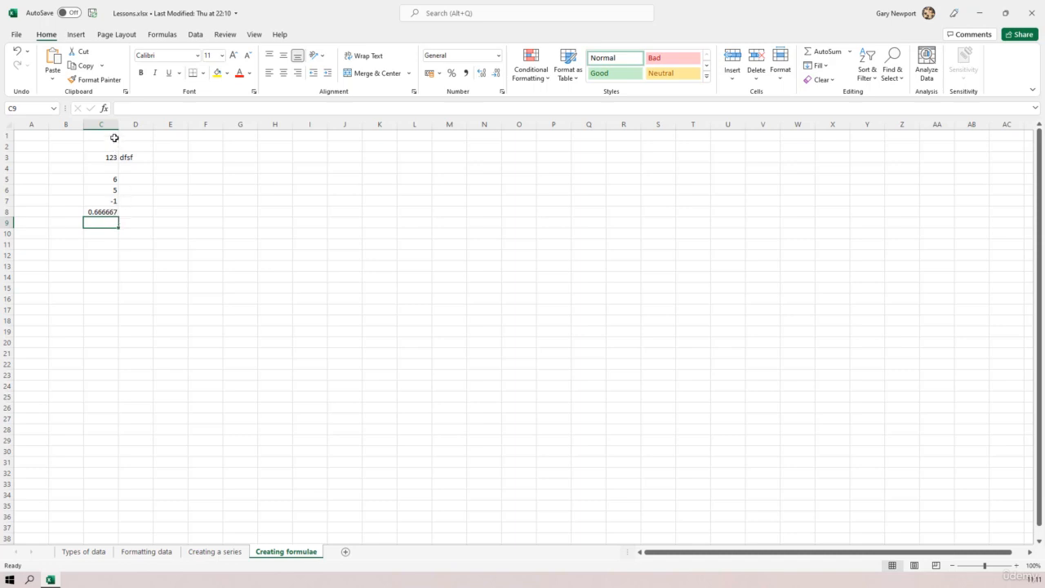
Step: AutoFit column C's width to its contents and check the formulas in cells C5 and C8
{"action": "left_click_drag", "start_coordinate": [119, 124], "coordinate": [171, 124]}
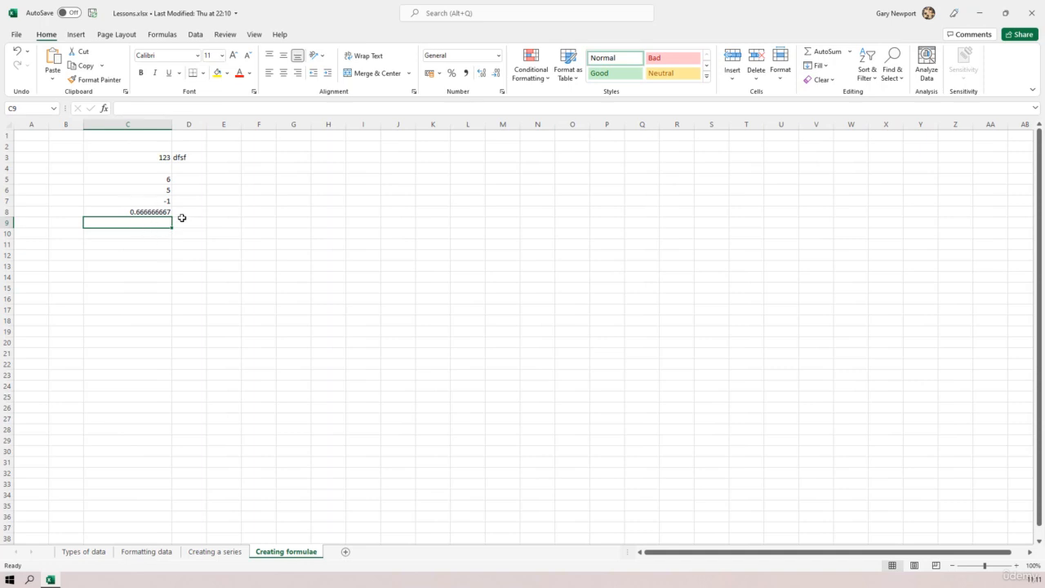
{"action": "double_click", "coordinate": [171, 124]}
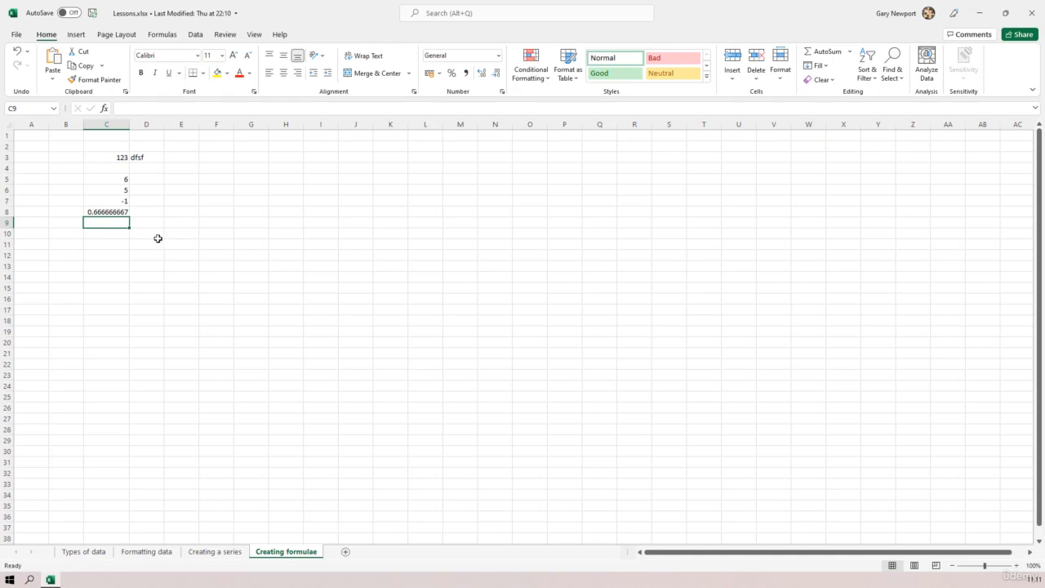
{"action": "left_click", "coordinate": [107, 178]}
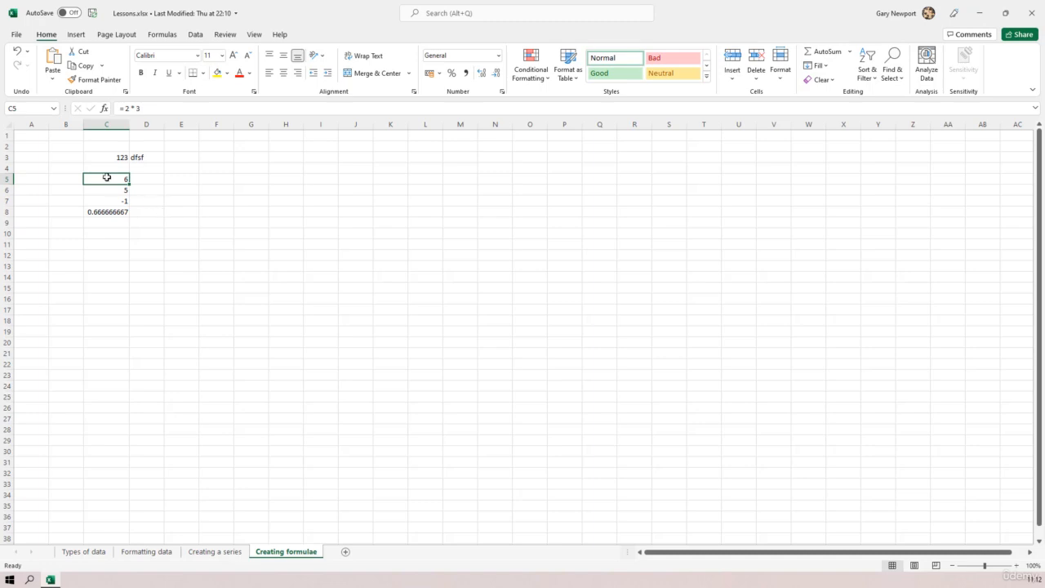
{"action": "left_click", "coordinate": [119, 212]}
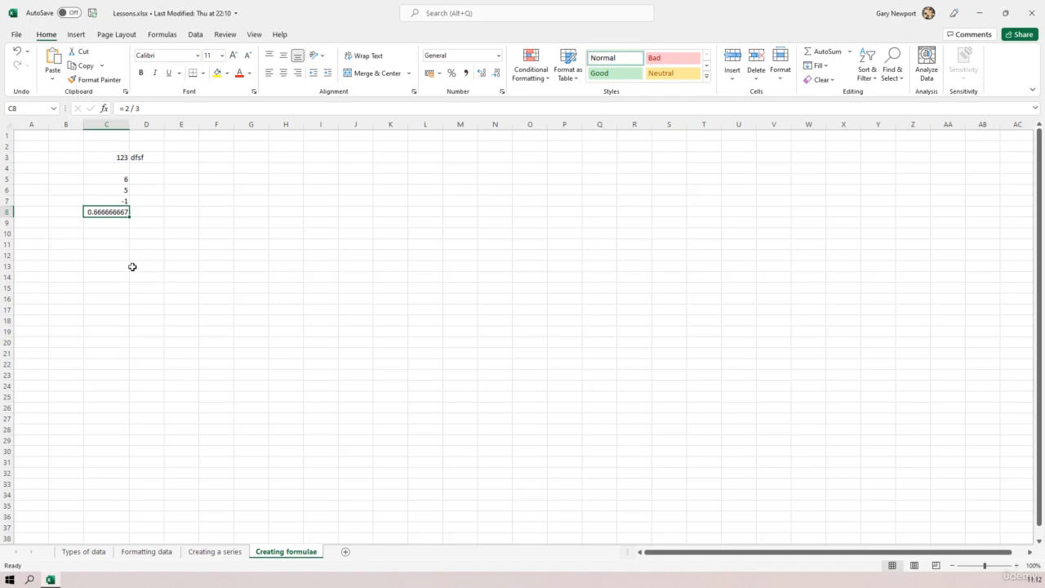
Step: Enter the numbers 1, 2, 3, 4 and 5 down cells C11 to C15
{"action": "left_click", "coordinate": [112, 243]}
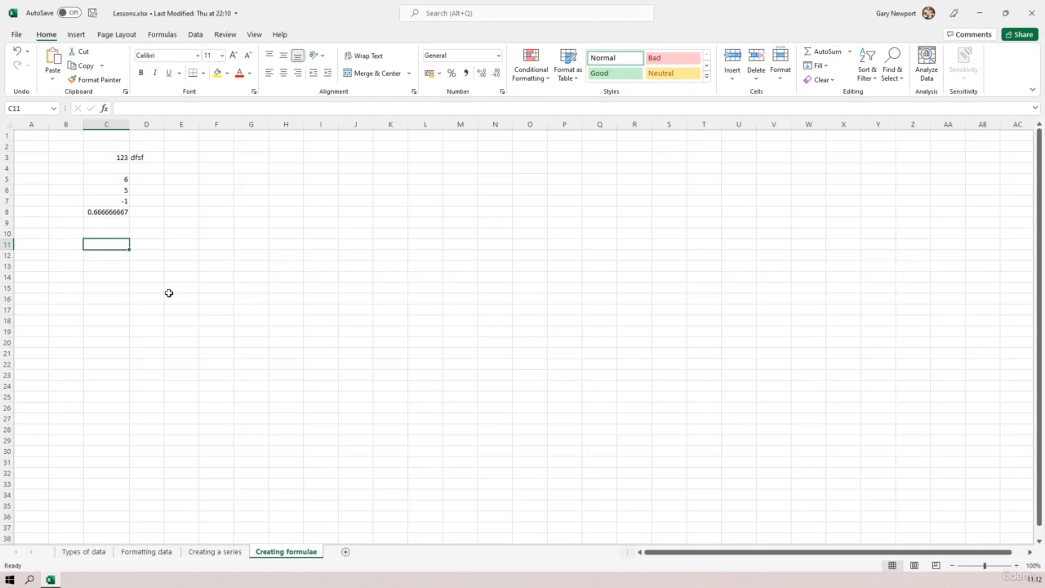
{"action": "type", "text": "1"}
{"action": "key", "text": "Return"}
{"action": "type", "text": "2"}
{"action": "key", "text": "Return"}
{"action": "type", "text": "3"}
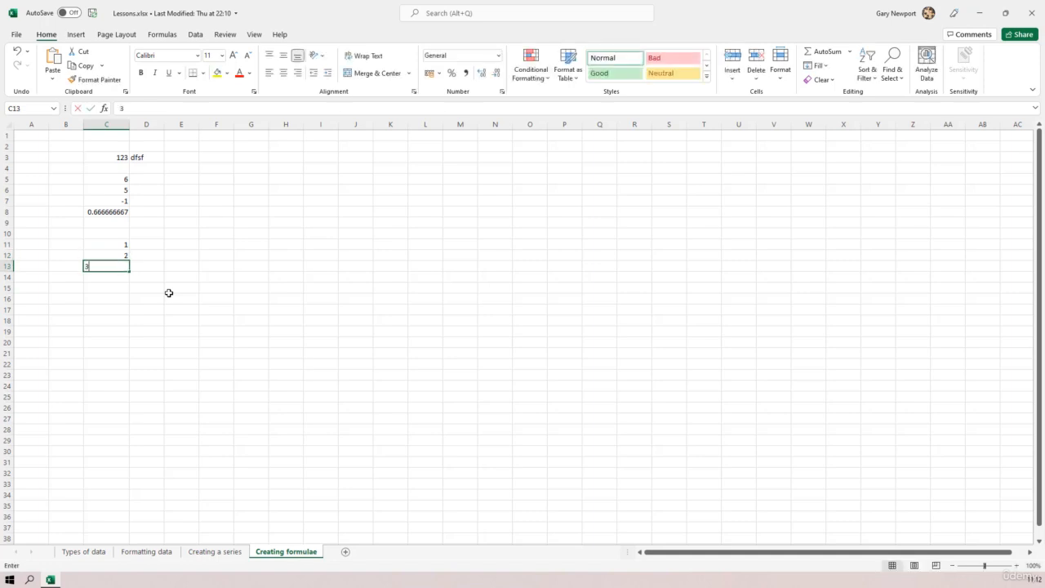
{"action": "key", "text": "Return"}
{"action": "type", "text": "4"}
{"action": "key", "text": "Return"}
{"action": "type", "text": "5"}
{"action": "key", "text": "Return"}
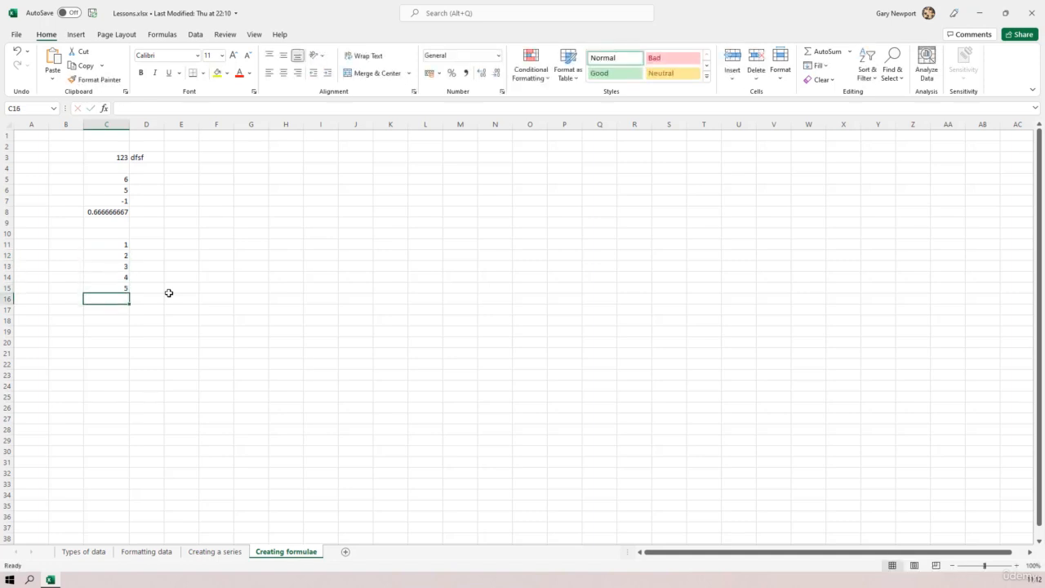
Step: Enter a formula in cell D11 that adds 3 to the value in C11, and check it
{"action": "left_click", "coordinate": [144, 243]}
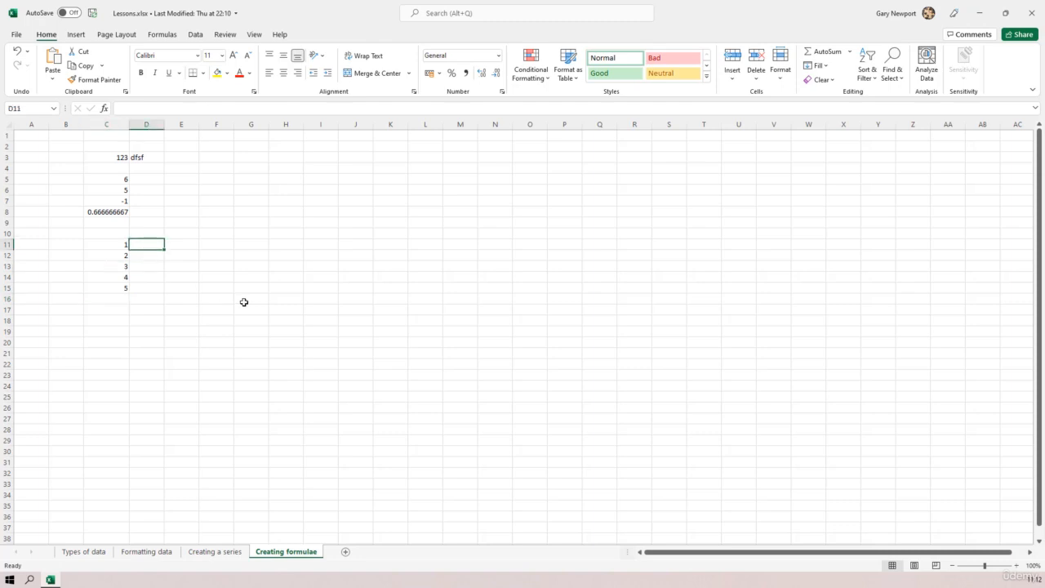
{"action": "type", "text": "="}
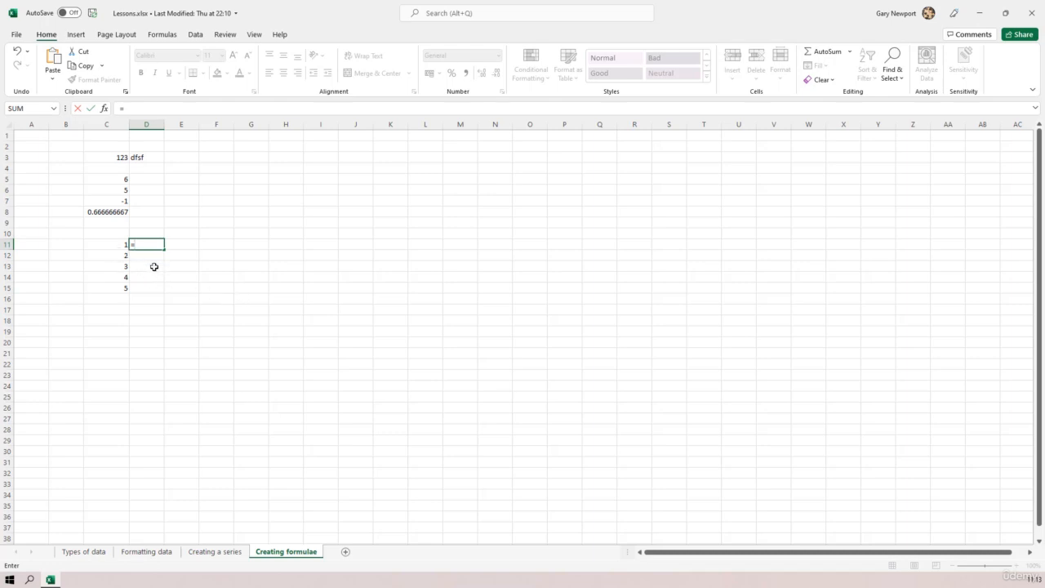
{"action": "left_click", "coordinate": [102, 243]}
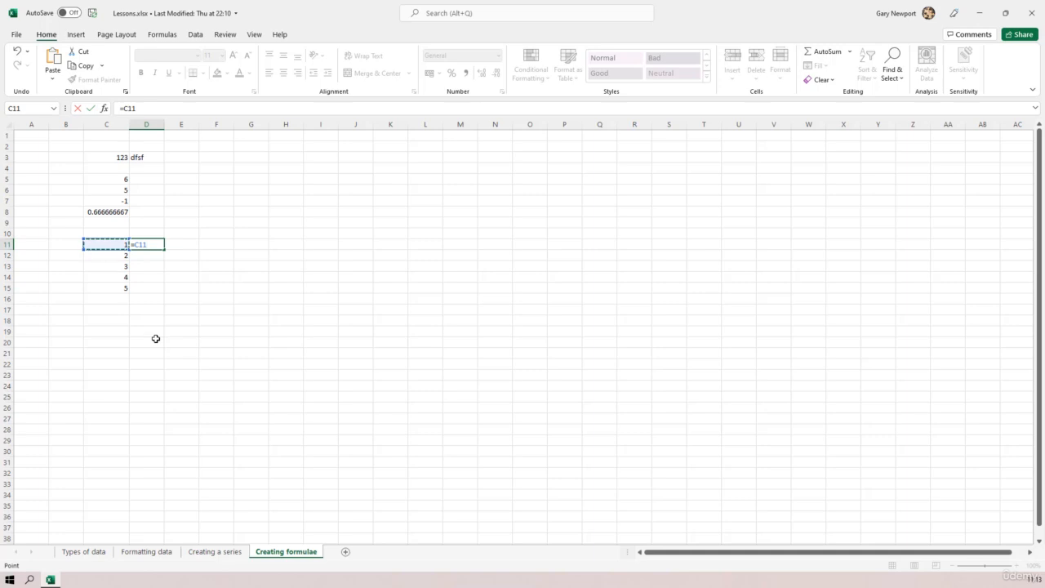
{"action": "type", "text": "+ 3"}
{"action": "key", "text": "Return"}
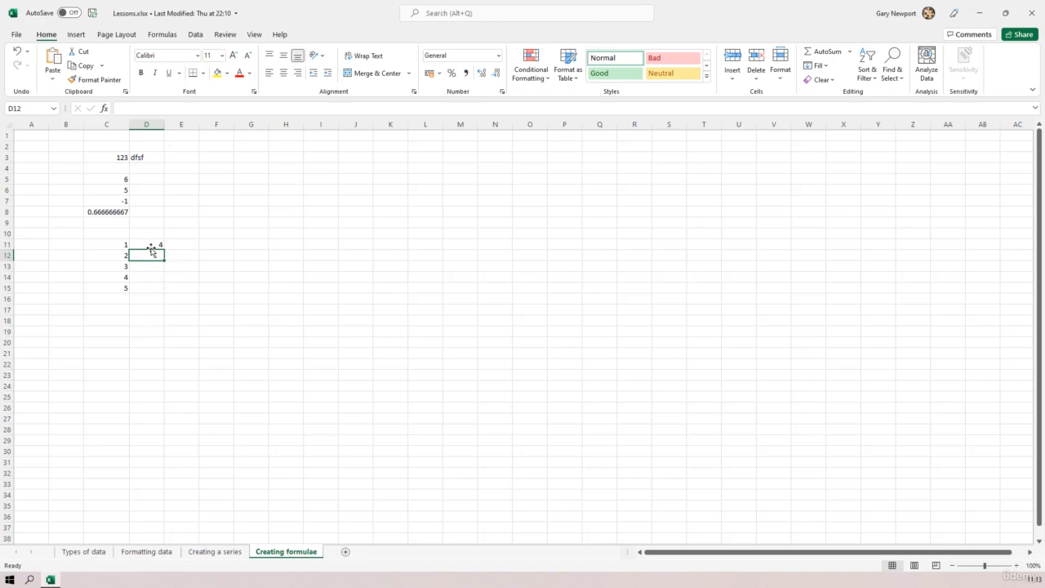
{"action": "left_click", "coordinate": [147, 246]}
Step: Enter the formula =C12 - 1 in cell D12 and check it
{"action": "left_click", "coordinate": [152, 256]}
{"action": "type", "text": "="}
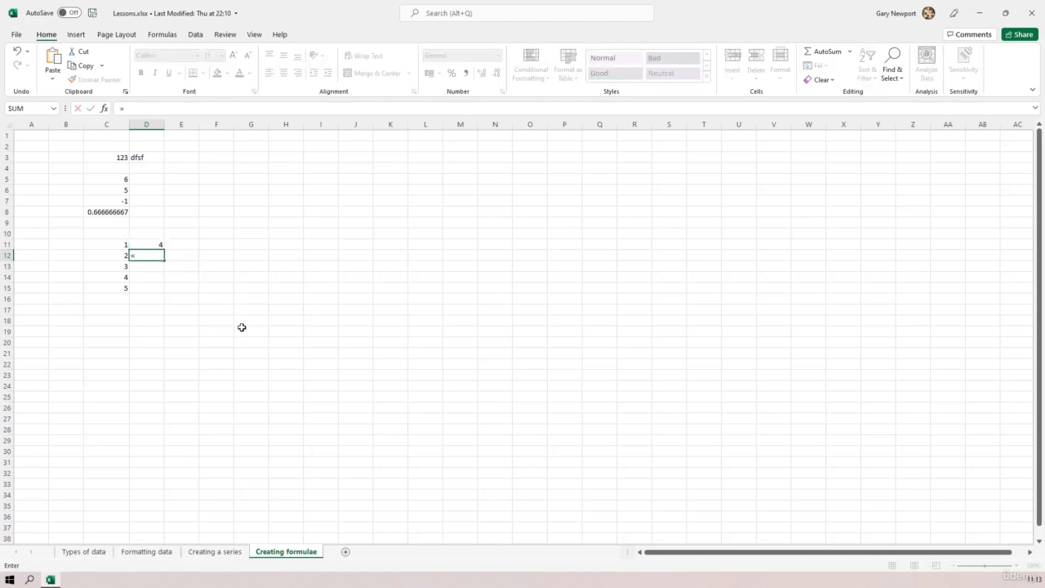
{"action": "left_click", "coordinate": [118, 256]}
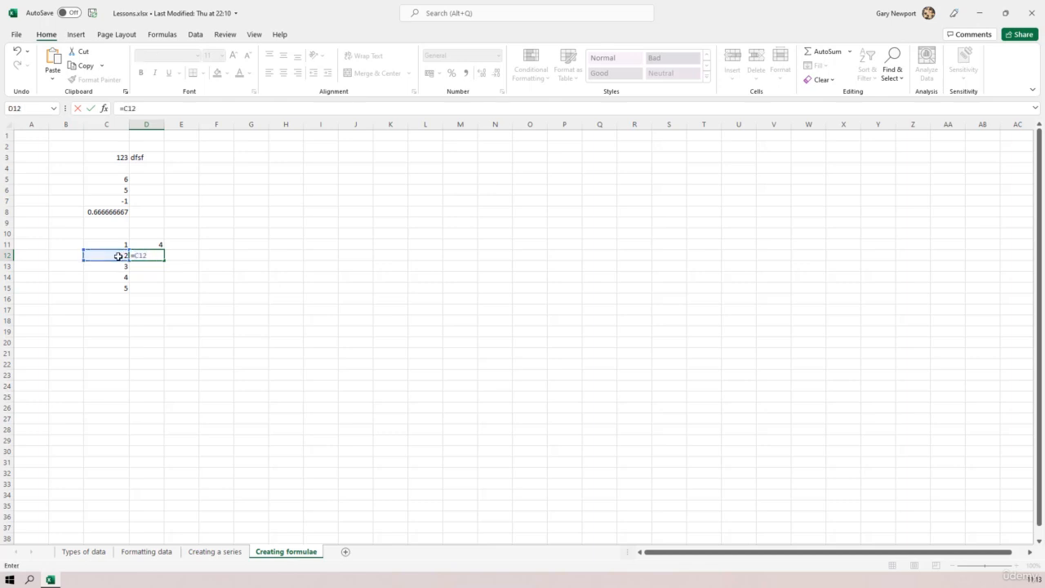
{"action": "type", "text": "- 1"}
{"action": "key", "text": "Return"}
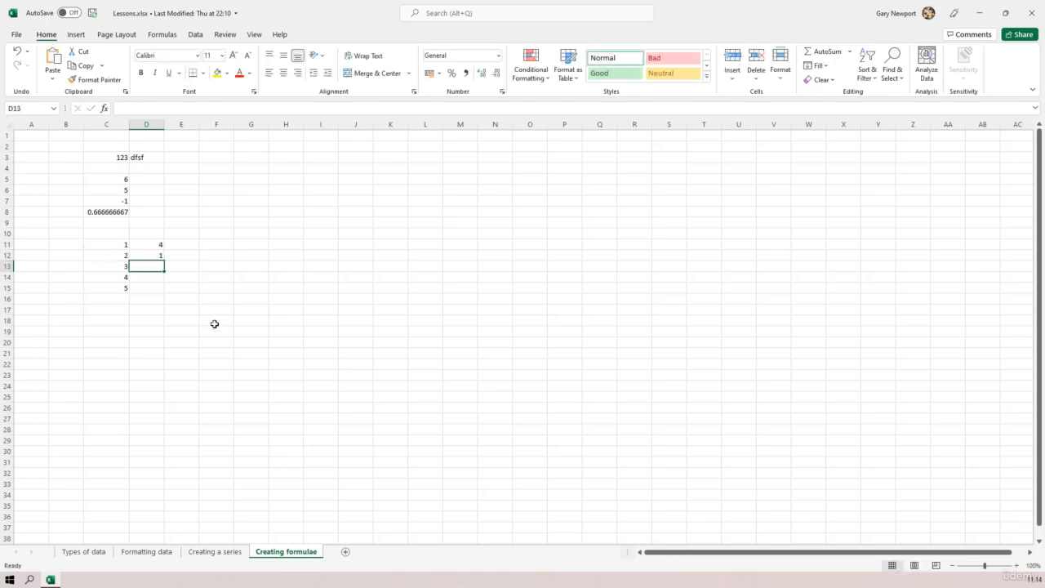
{"action": "left_click", "coordinate": [145, 255]}
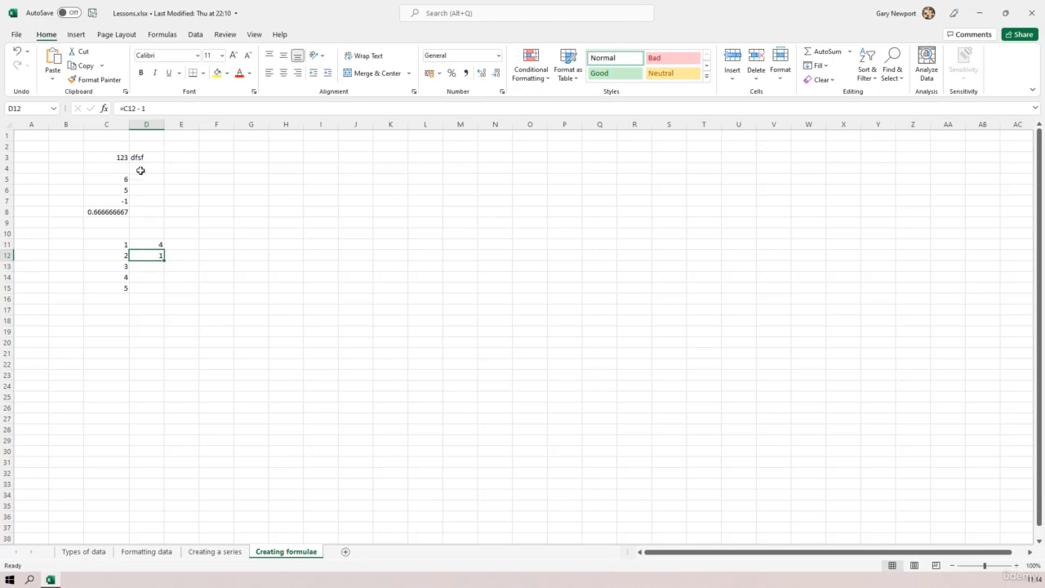
{"action": "left_click", "coordinate": [145, 267]}
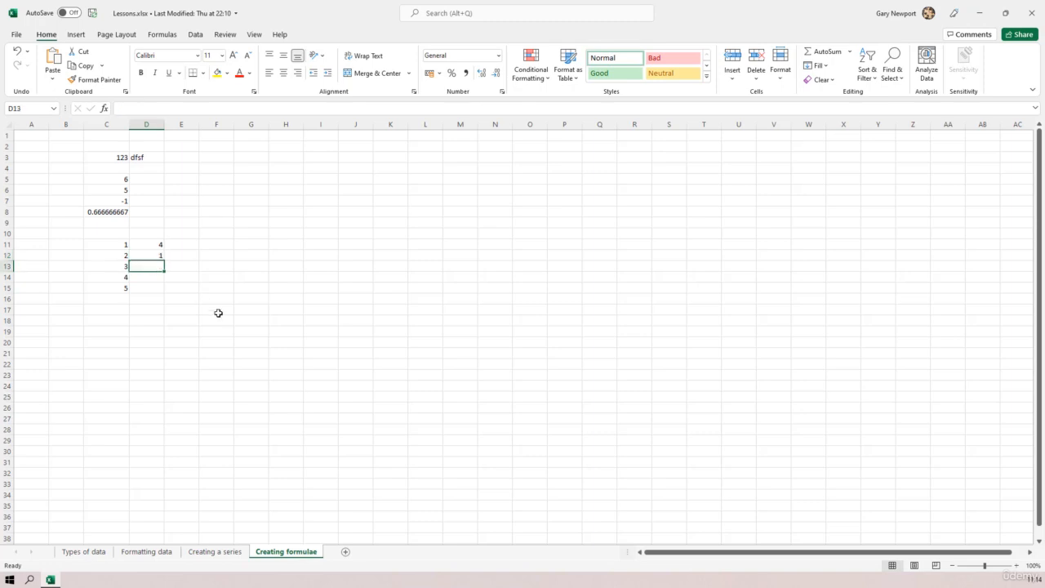
Step: Enter the formula =C13 * 5 in cell D13
{"action": "type", "text": "="}
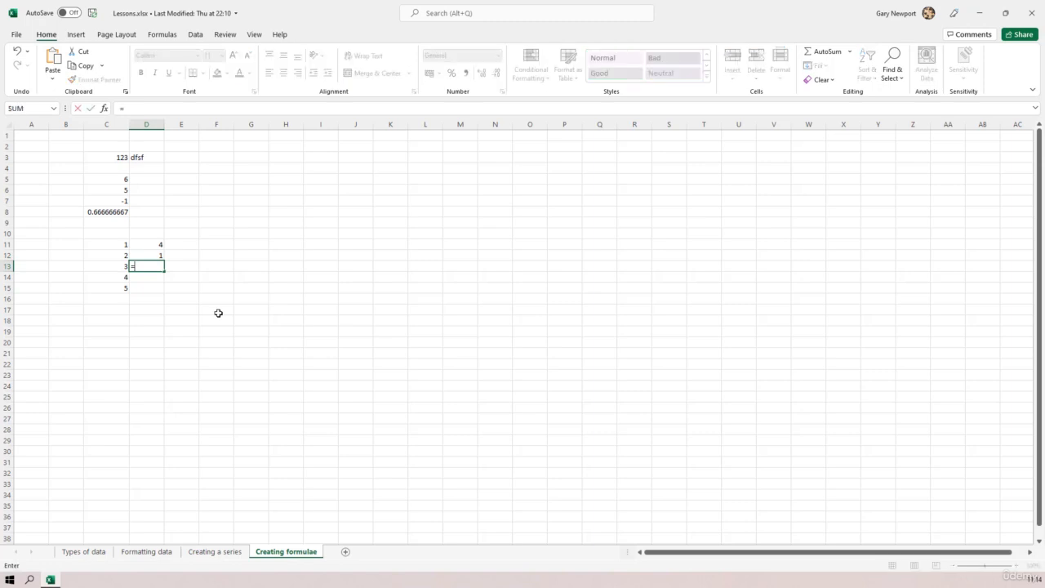
{"action": "key", "text": "Left"}
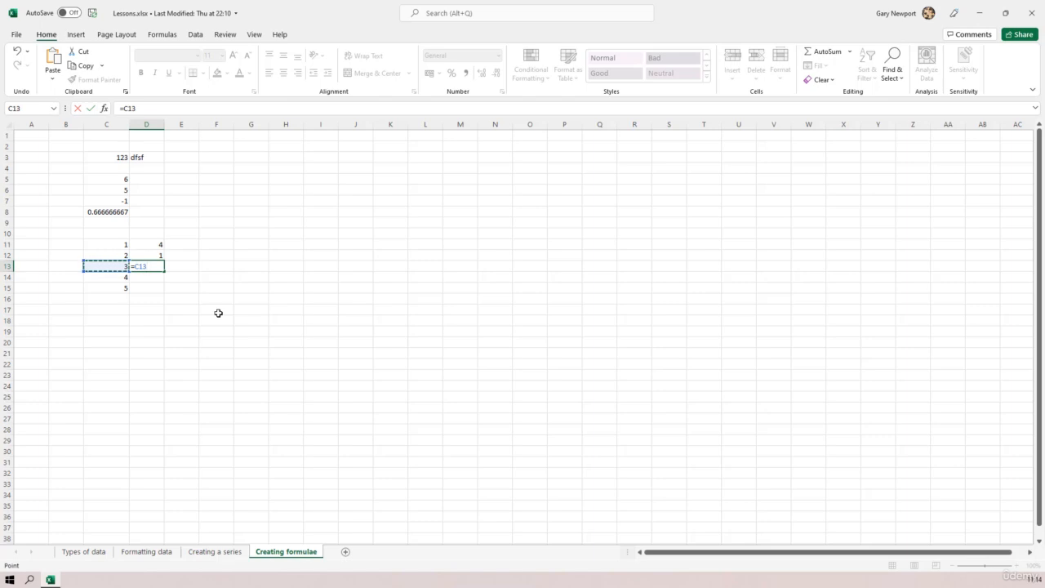
{"action": "type", "text": "*5"}
{"action": "key", "text": "Return"}
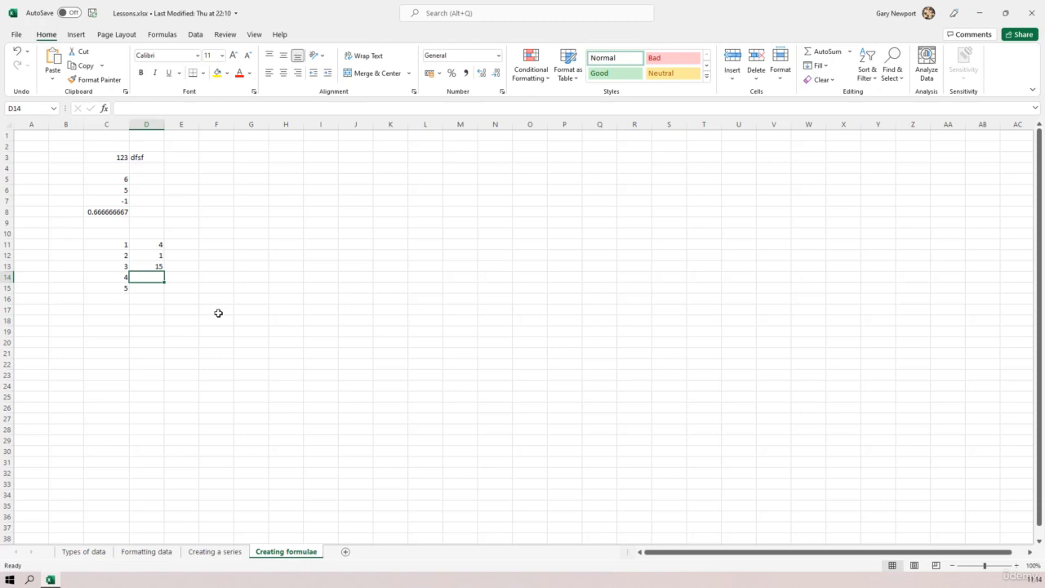
Step: Enter a formula in cell D15 that divides the value in C15 by the value in C14
{"action": "key", "text": "Down"}
{"action": "type", "text": "="}
{"action": "left_click", "coordinate": [112, 288]}
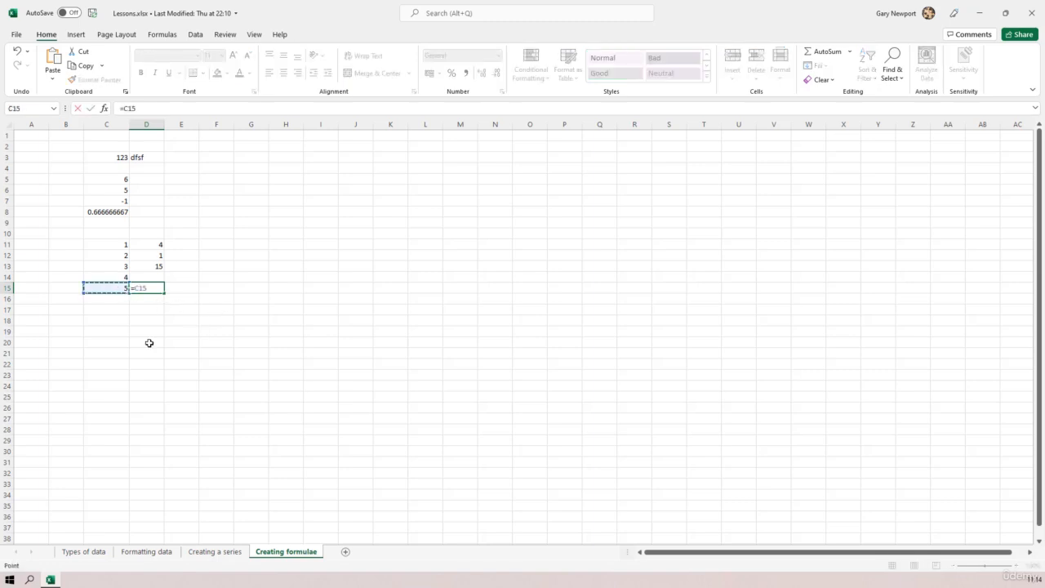
{"action": "type", "text": "/"}
{"action": "left_click", "coordinate": [106, 278]}
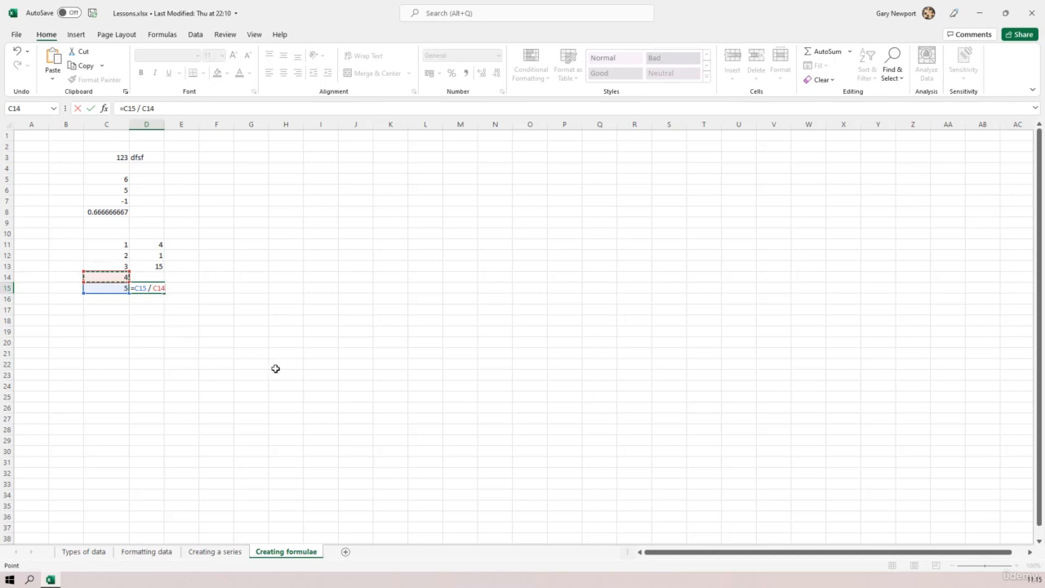
{"action": "key", "text": "Return"}
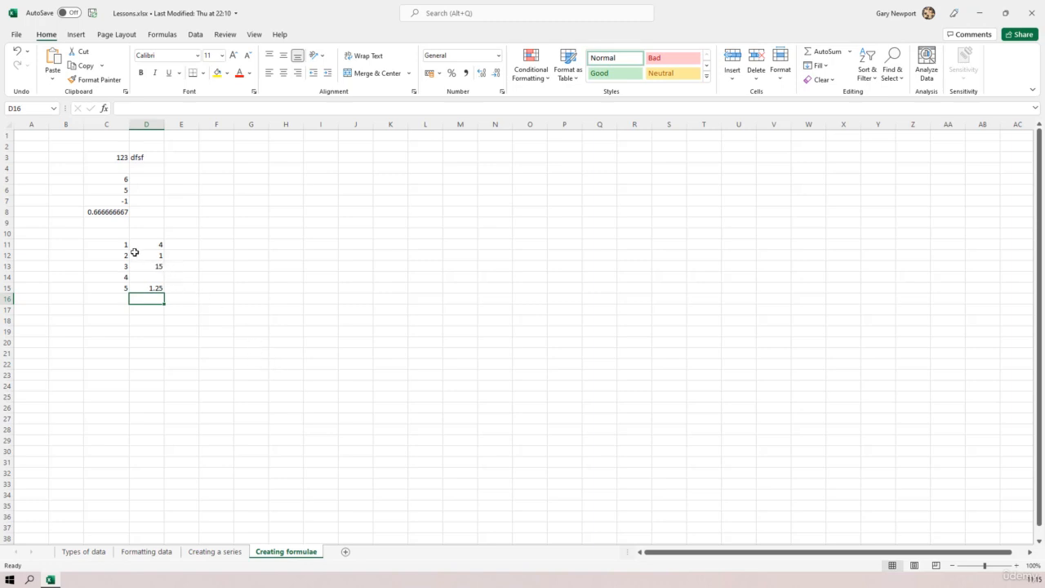
Step: Change the value in cell C11 to 7 and check the dependent formula in D11
{"action": "left_click", "coordinate": [107, 244]}
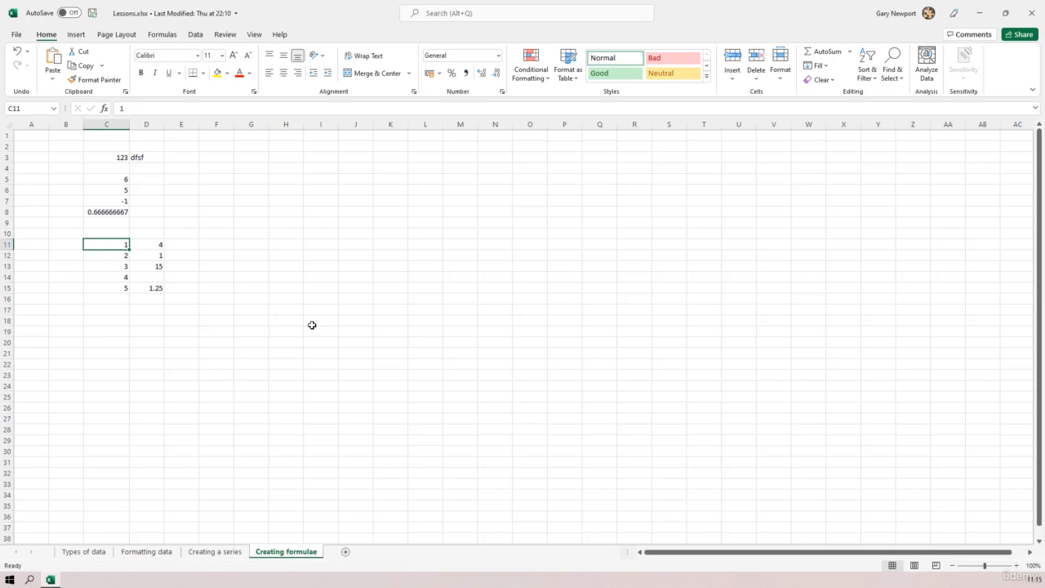
{"action": "type", "text": "7"}
{"action": "key", "text": "Return"}
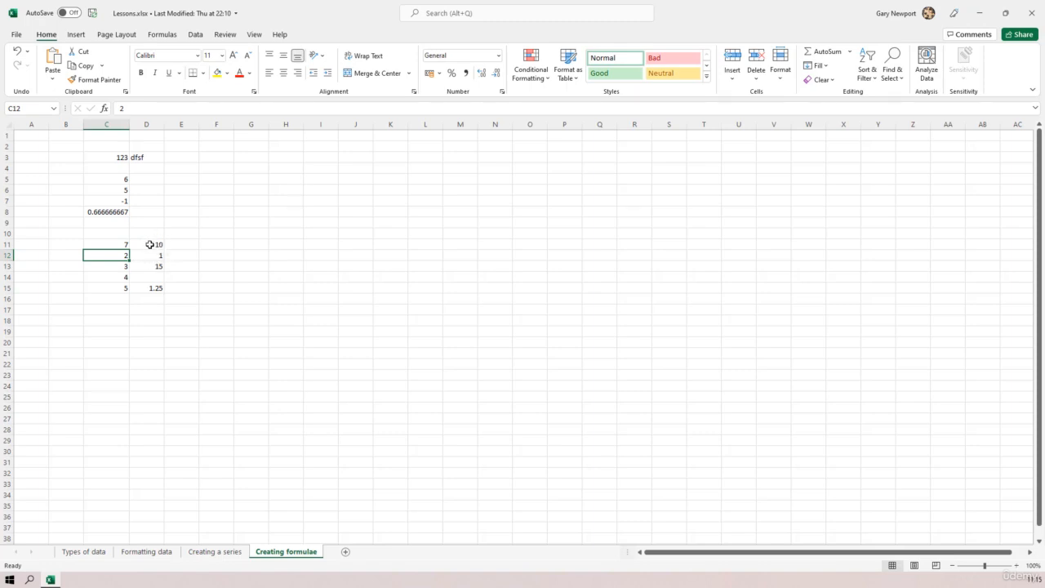
{"action": "left_click", "coordinate": [152, 244]}
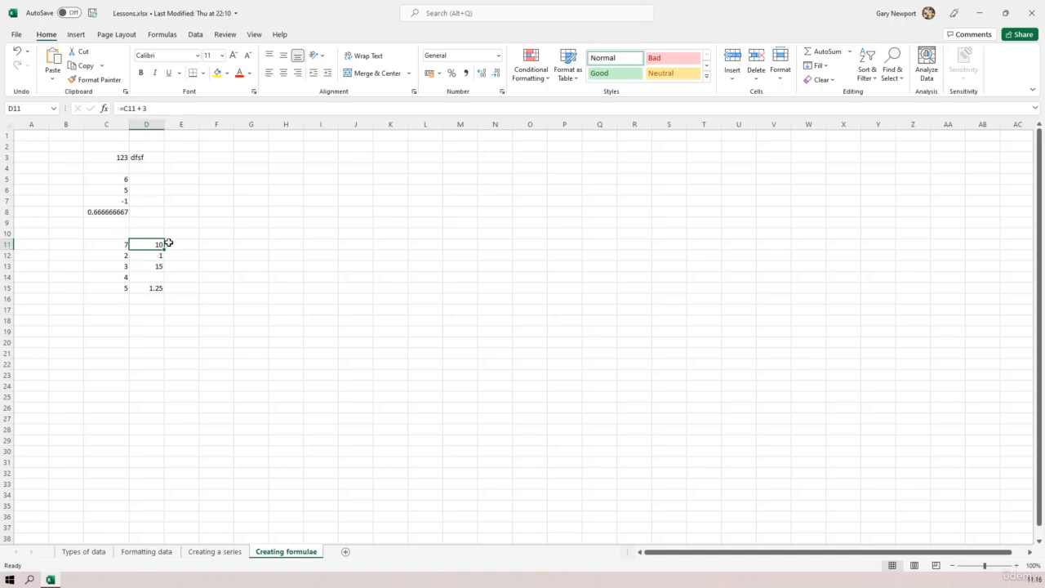
Step: Change the value in cell C12 to 5 and check the dependent formula in D12
{"action": "left_click", "coordinate": [123, 253]}
{"action": "type", "text": "5"}
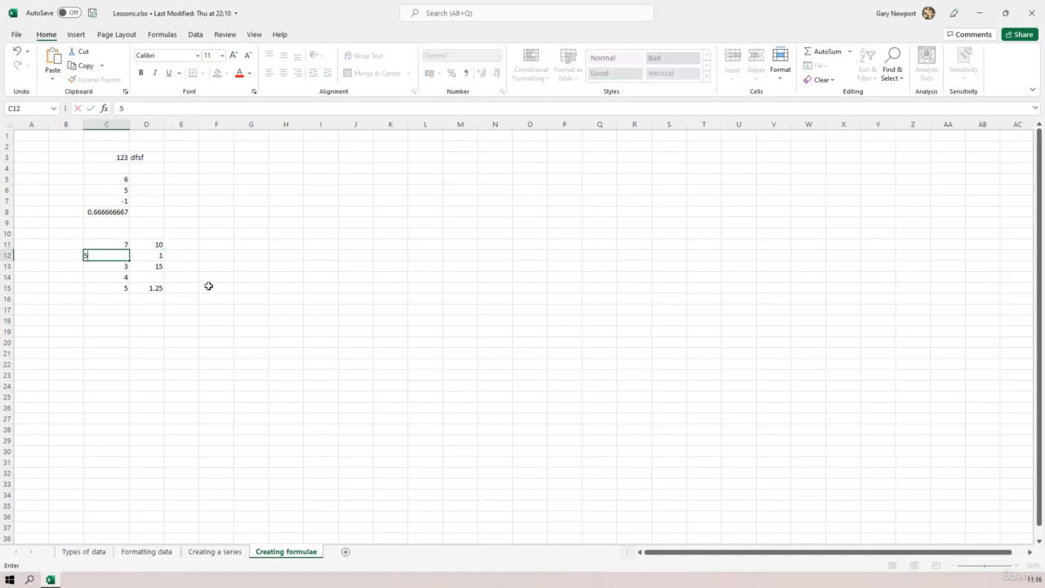
{"action": "key", "text": "Return"}
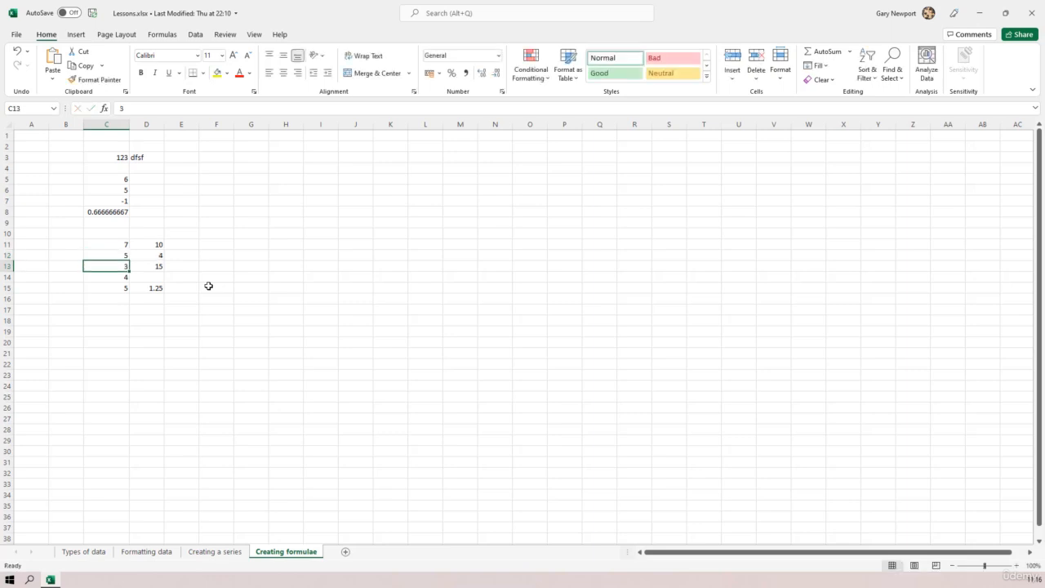
{"action": "left_click", "coordinate": [149, 253]}
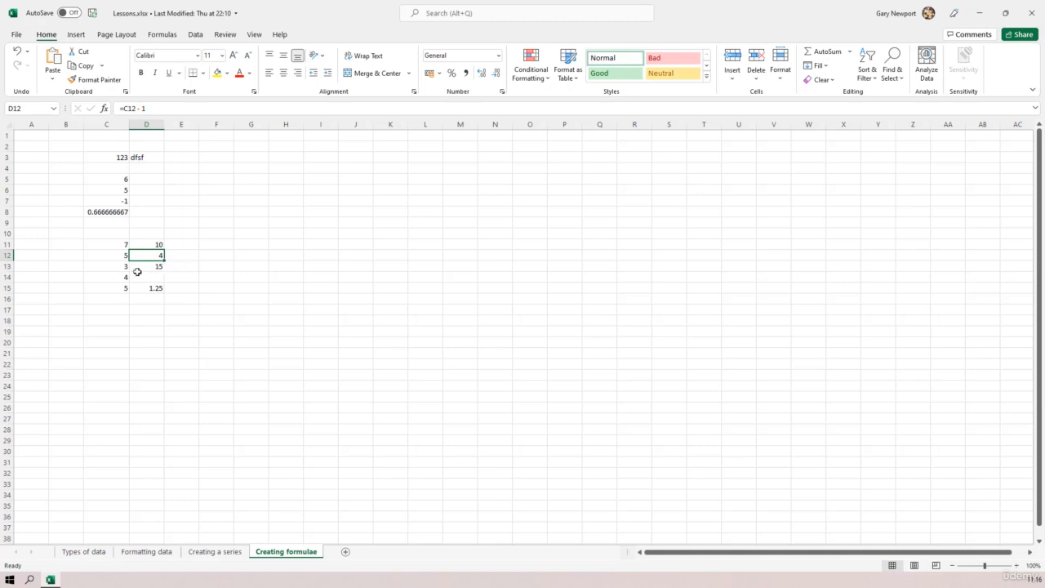
Step: Check the formula in cell D13 and change the value in C13 to 20
{"action": "key", "text": "Down"}
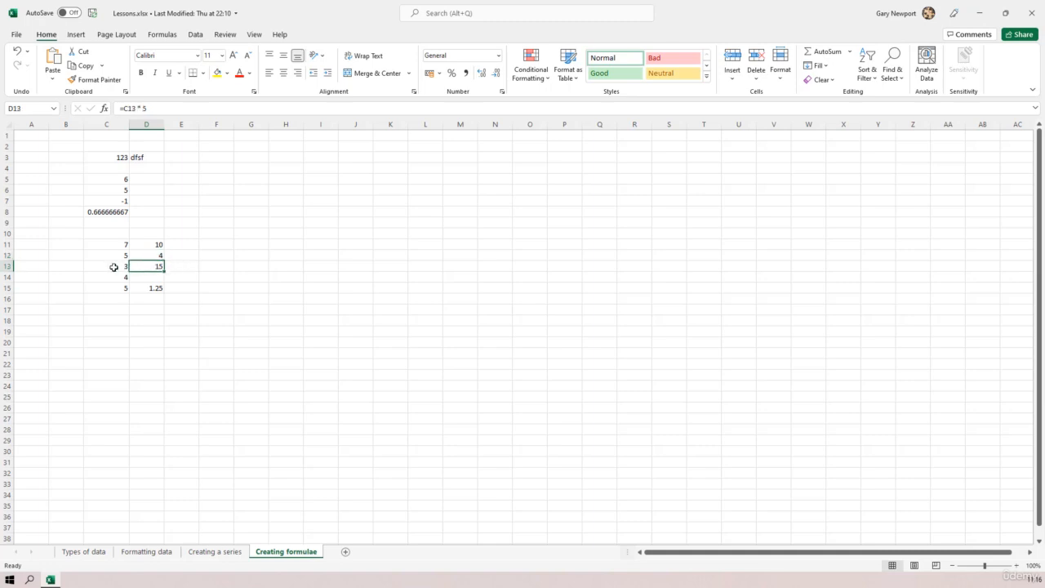
{"action": "left_click", "coordinate": [113, 266]}
{"action": "type", "text": "20"}
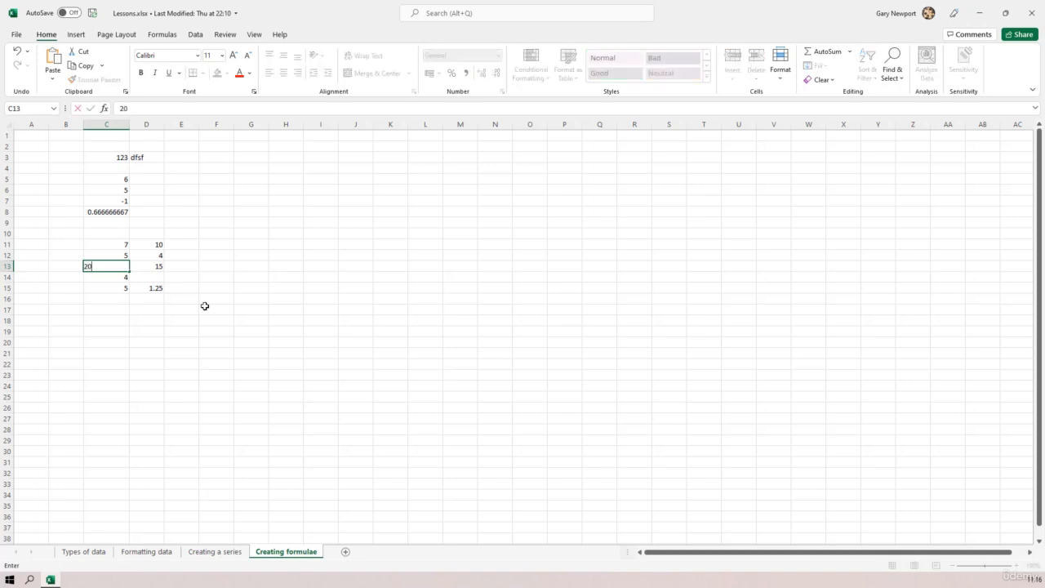
{"action": "key", "text": "Return"}
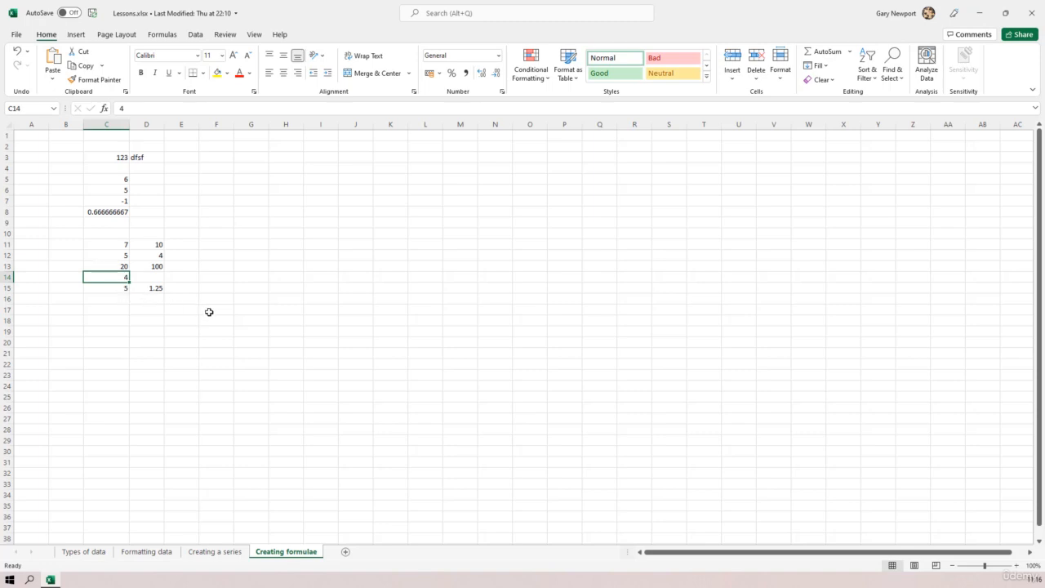
Step: Change cell C14 to 9 and C15 to 18, and check the division formula in D15
{"action": "type", "text": "9"}
{"action": "key", "text": "Return"}
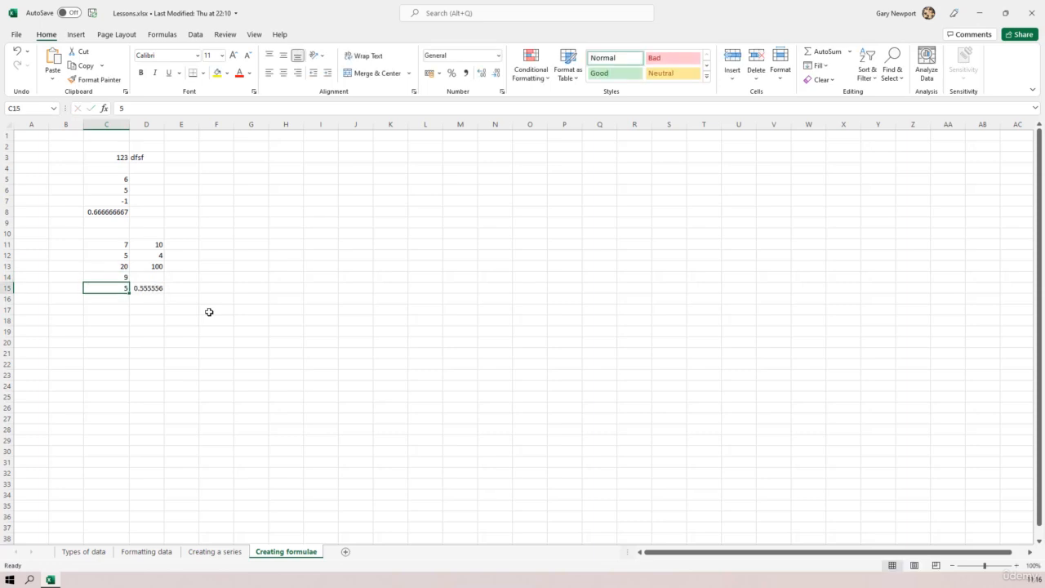
{"action": "type", "text": "18"}
{"action": "key", "text": "Return"}
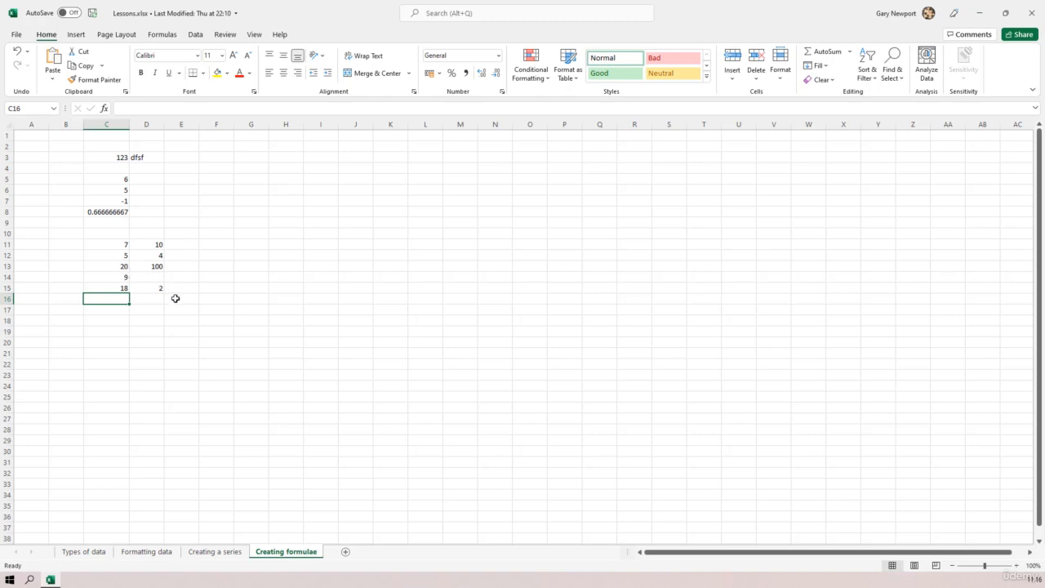
{"action": "left_click", "coordinate": [154, 286]}
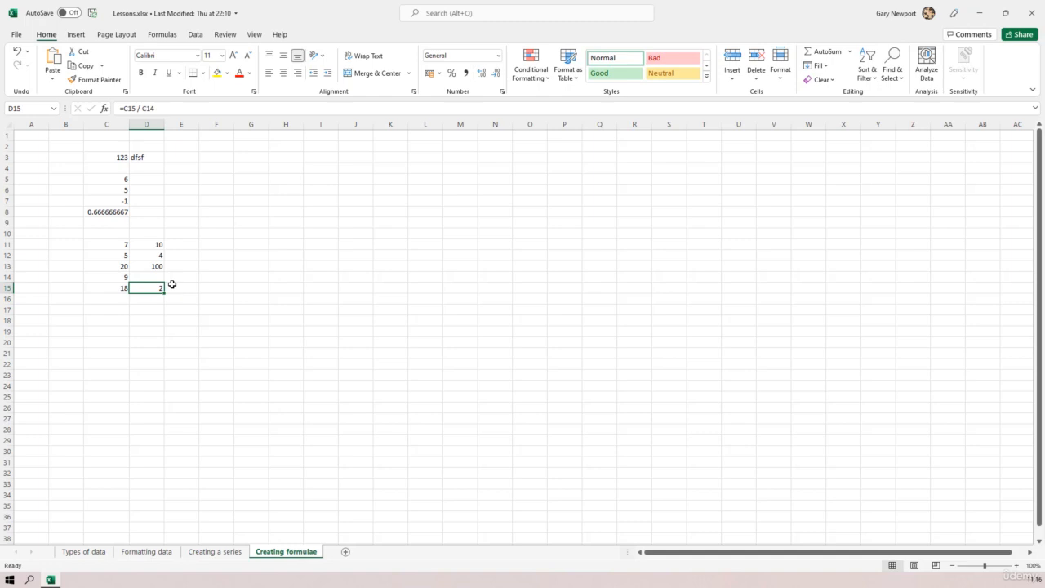
Step: Compare the typed values in cells C11 to C15 with the formulas in cells D11 to D15
{"action": "left_click", "coordinate": [114, 289]}
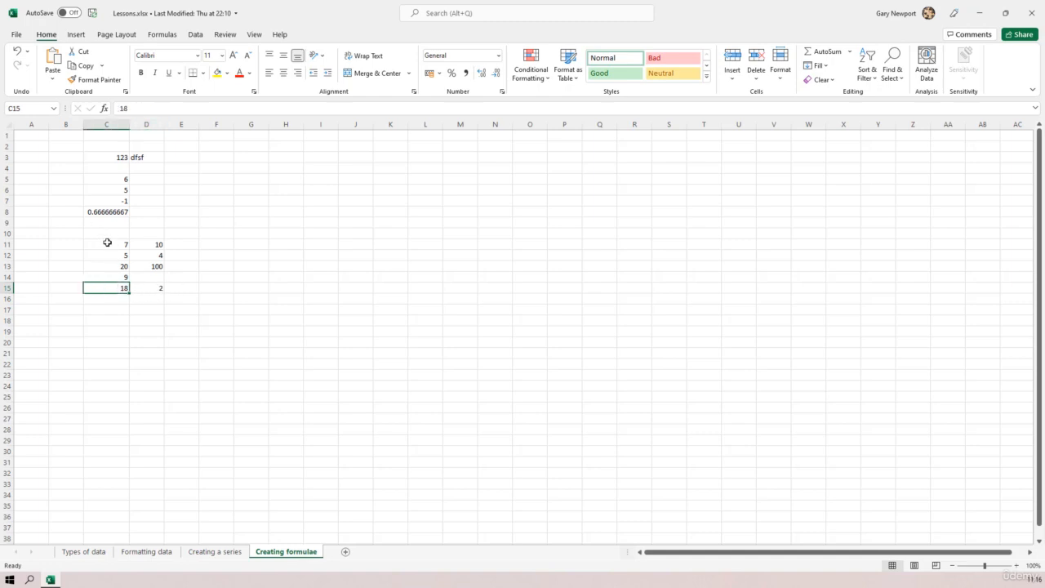
{"action": "left_click_drag", "start_coordinate": [107, 243], "coordinate": [105, 289]}
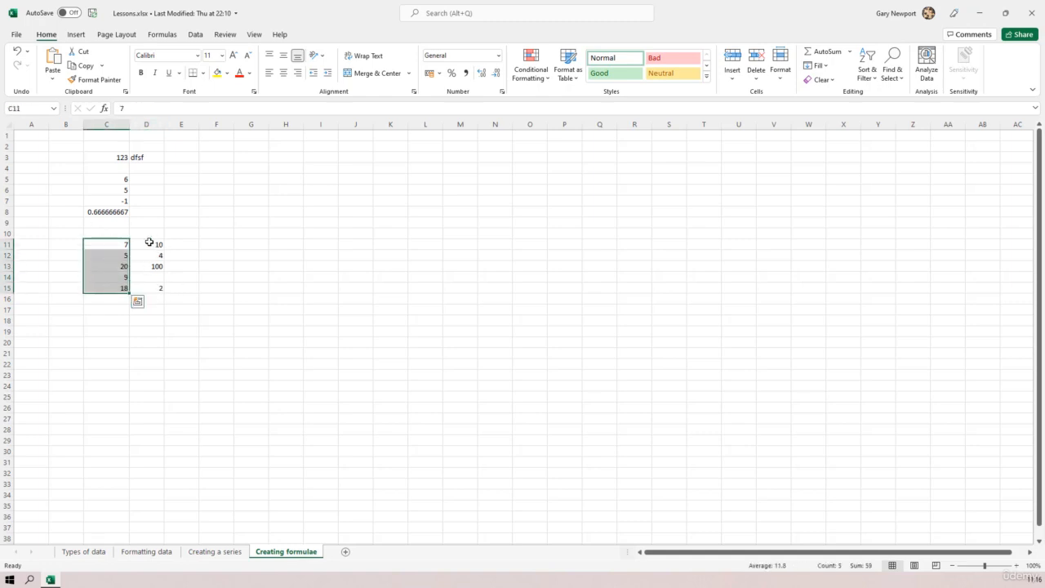
{"action": "left_click_drag", "start_coordinate": [150, 242], "coordinate": [140, 289]}
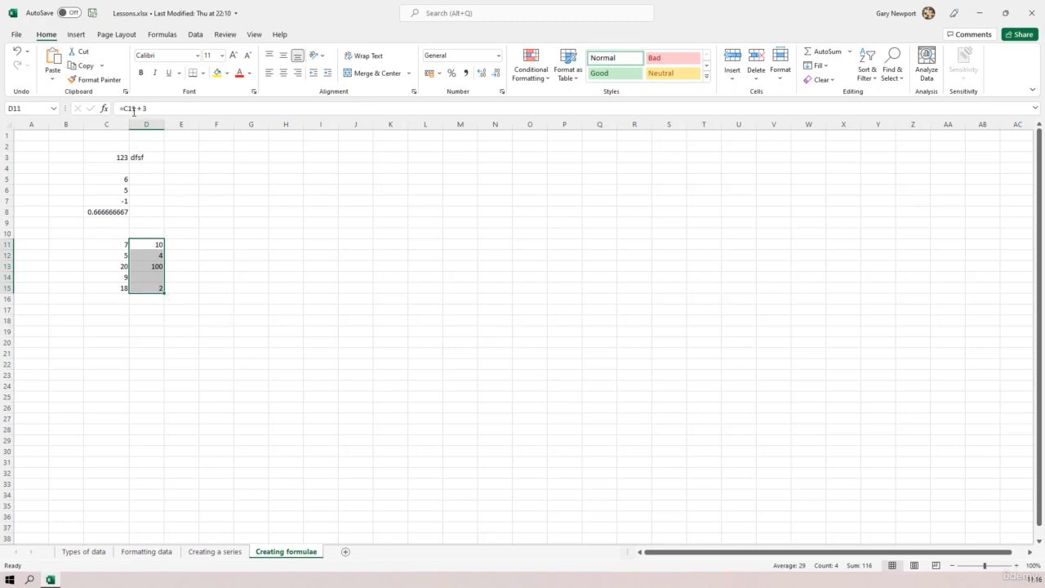
{"action": "left_click", "coordinate": [123, 286]}
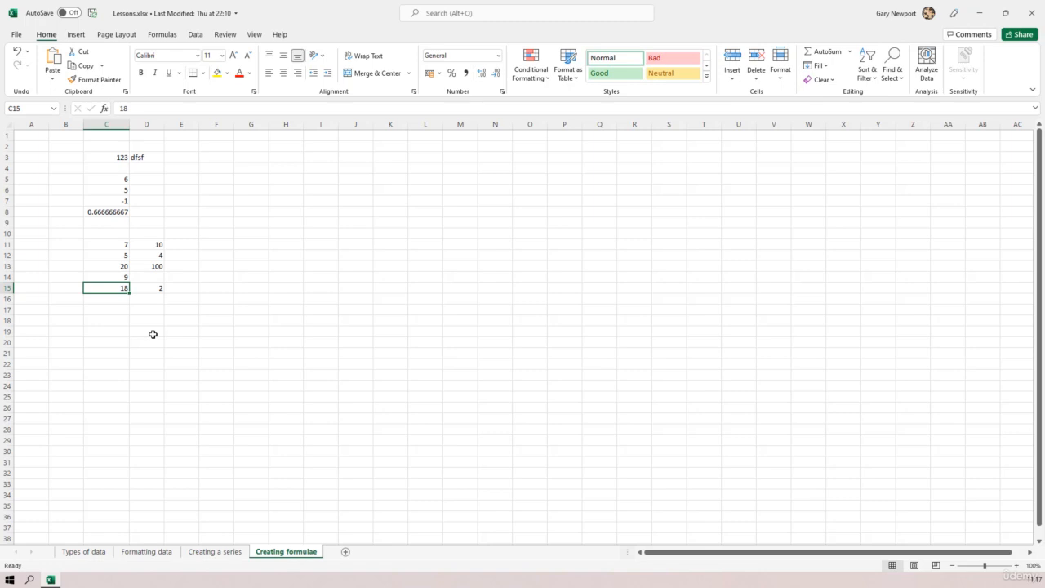
{"action": "left_click", "coordinate": [153, 264]}
{"action": "left_click", "coordinate": [152, 289]}
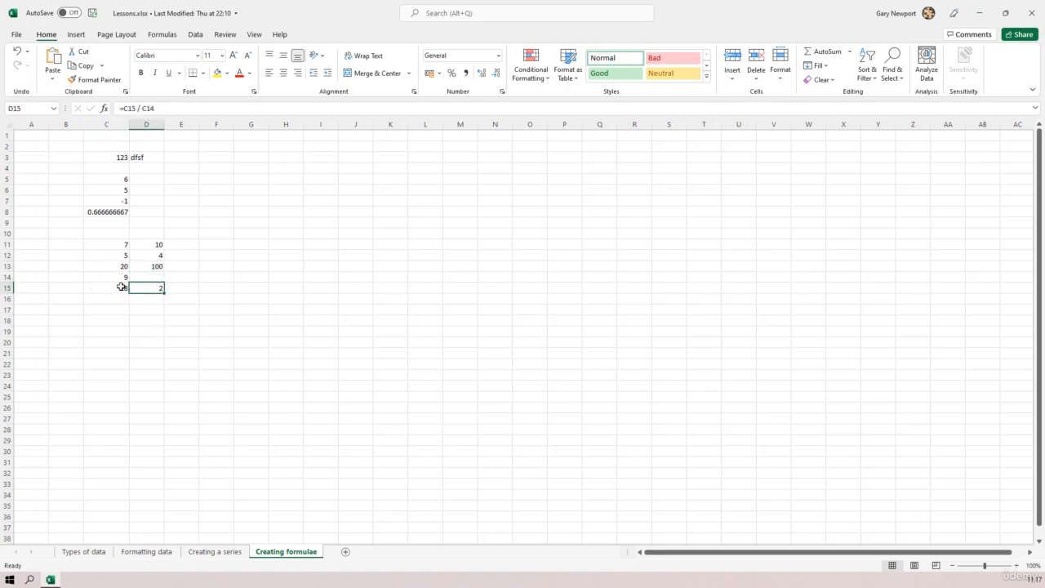